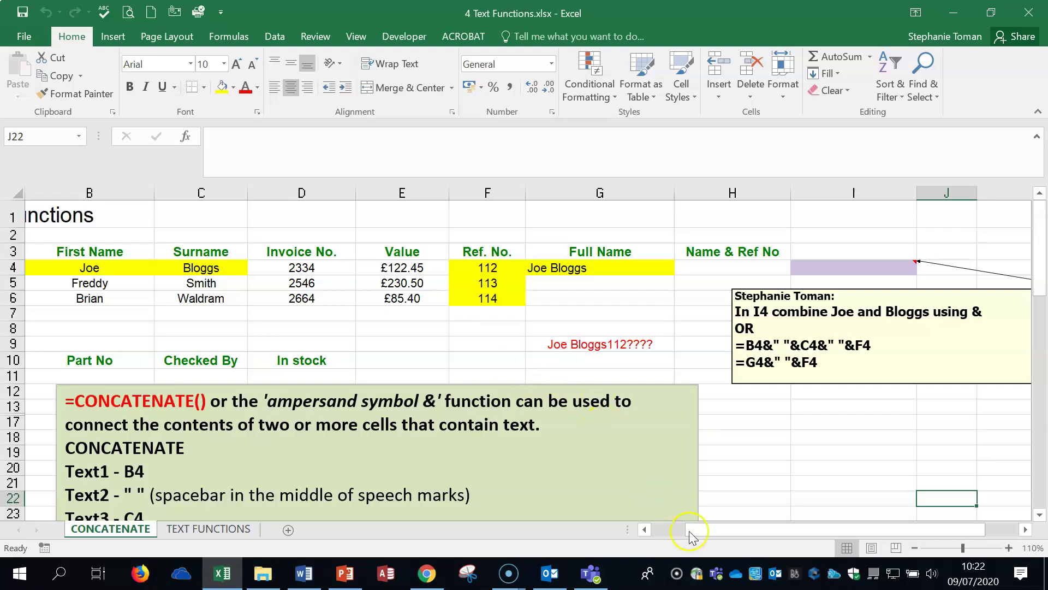
Compare the first name Joe in B4 and surname Bloggs in C4 with G4's CONCATENATE formula
left_click(65, 401)
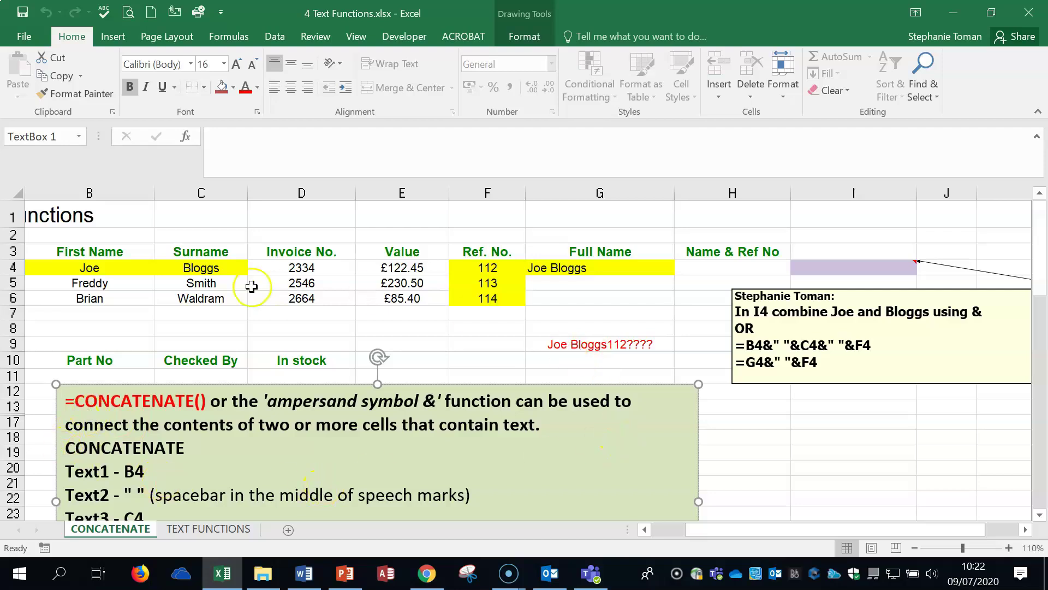
left_click(88, 267)
left_click(192, 268)
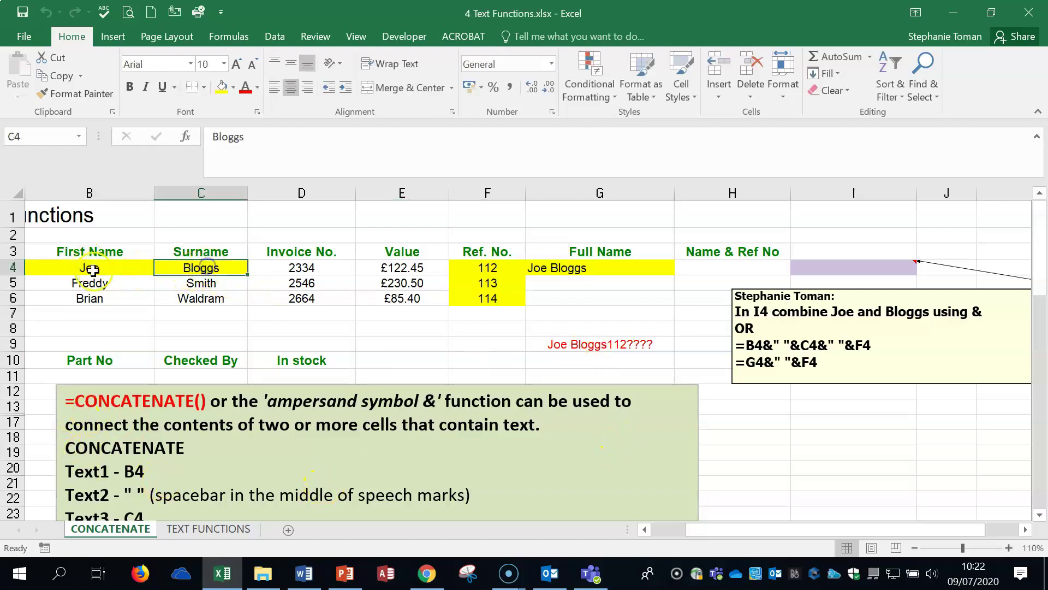
left_click(90, 267)
left_click(197, 268)
left_click(111, 268)
left_click(205, 268)
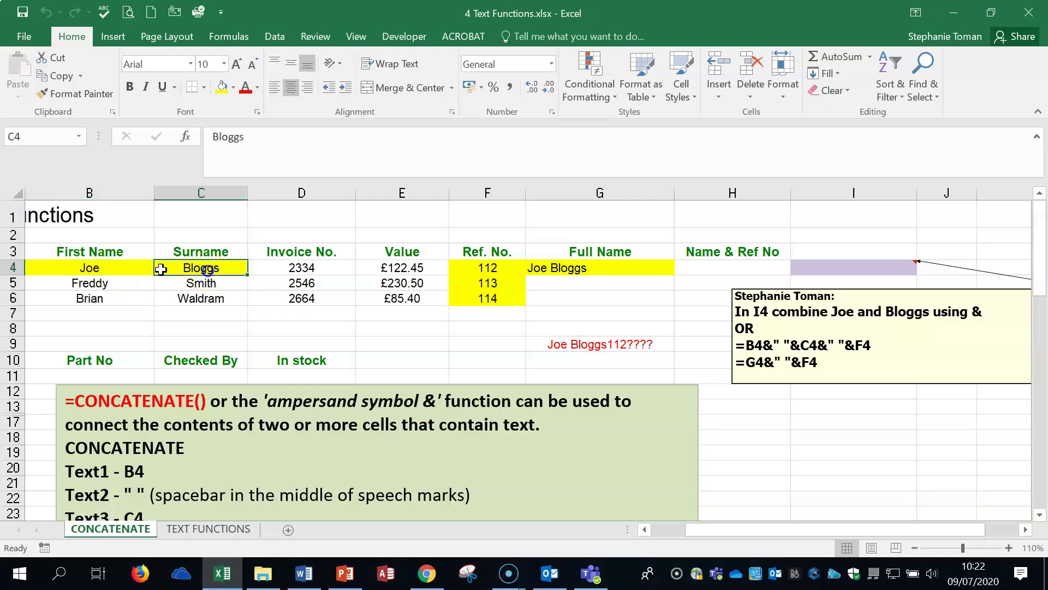
left_click(120, 269)
left_click(200, 274)
left_click(627, 267)
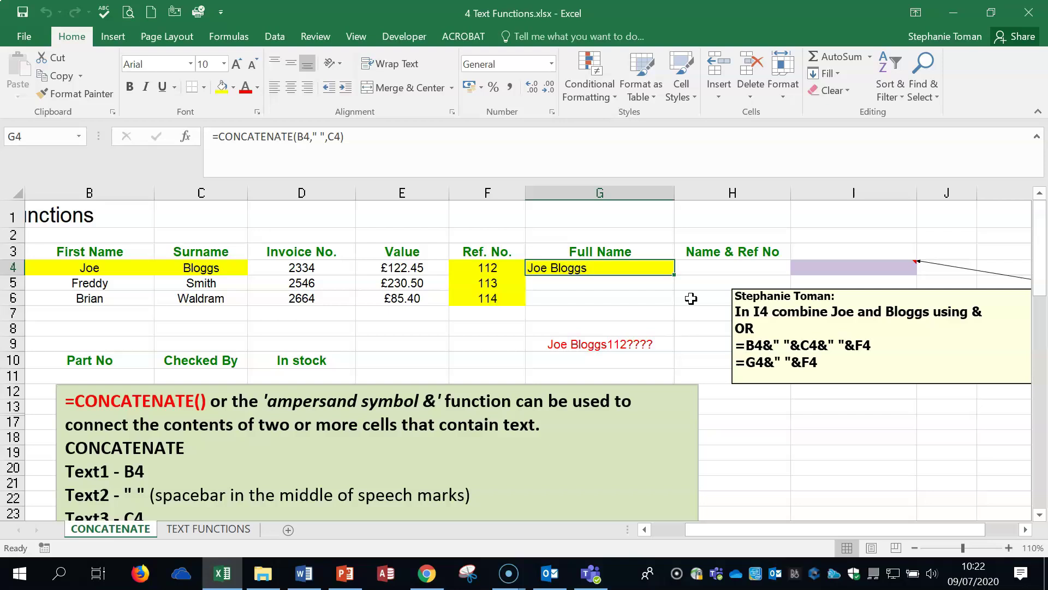
Show the Data tab tools, then reselect B4, C4 and G4's joining formula
left_click(275, 36)
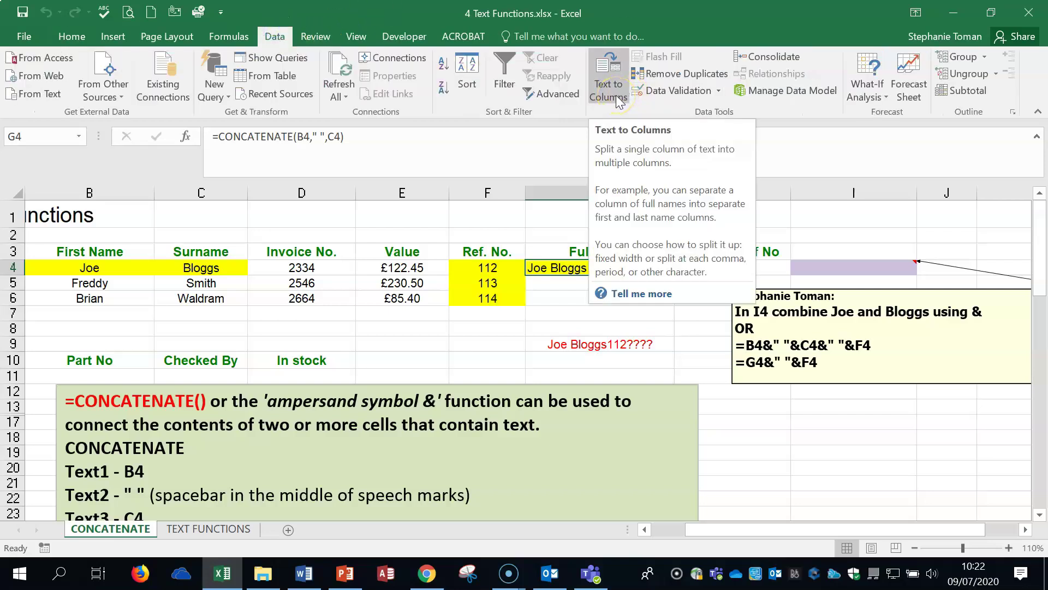
left_click(69, 267)
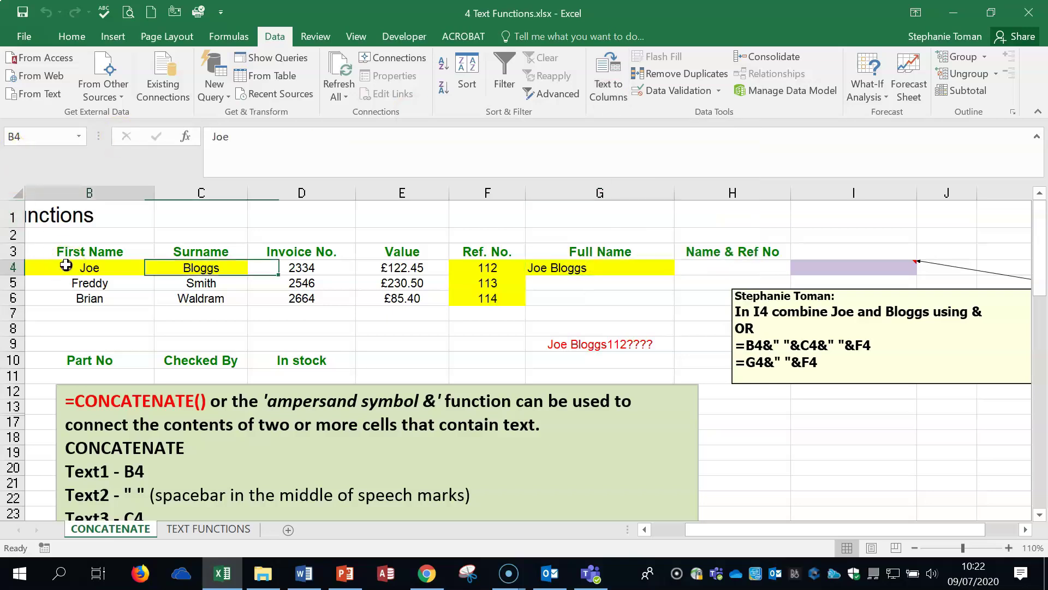
left_click(206, 267)
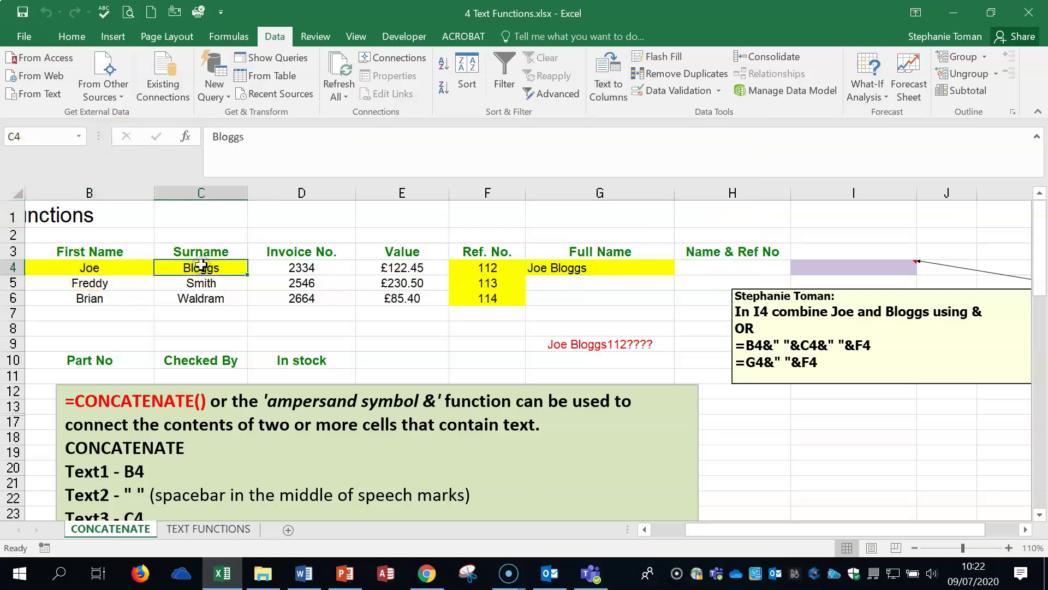
left_click(594, 267)
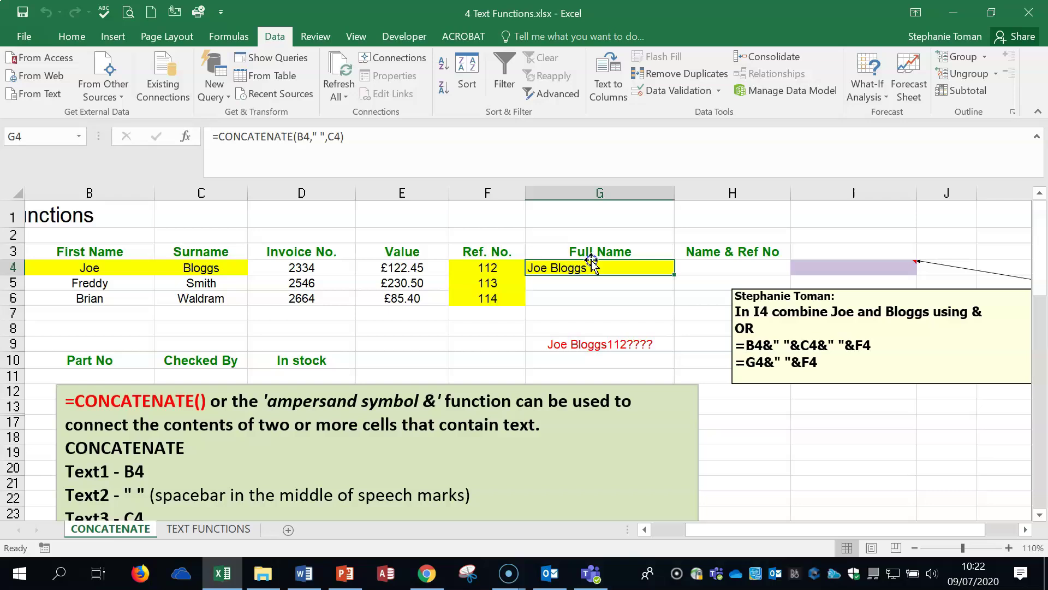
Show G4's CONCATENATE Function Arguments with B4, a space and C4, moved aside to uncover the sheet
double_click(609, 267)
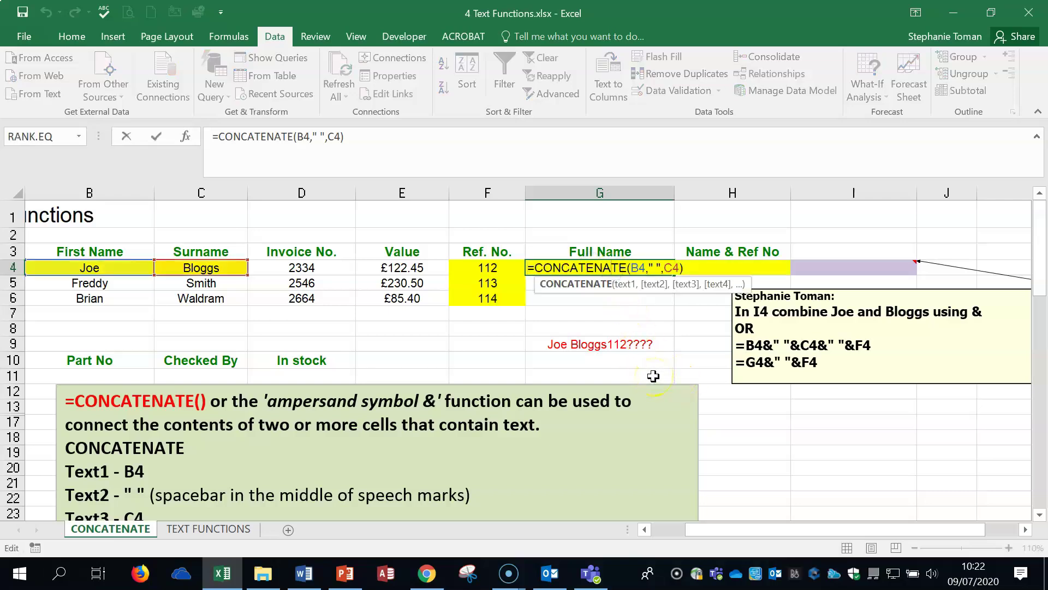
key("Escape")
left_click(188, 136)
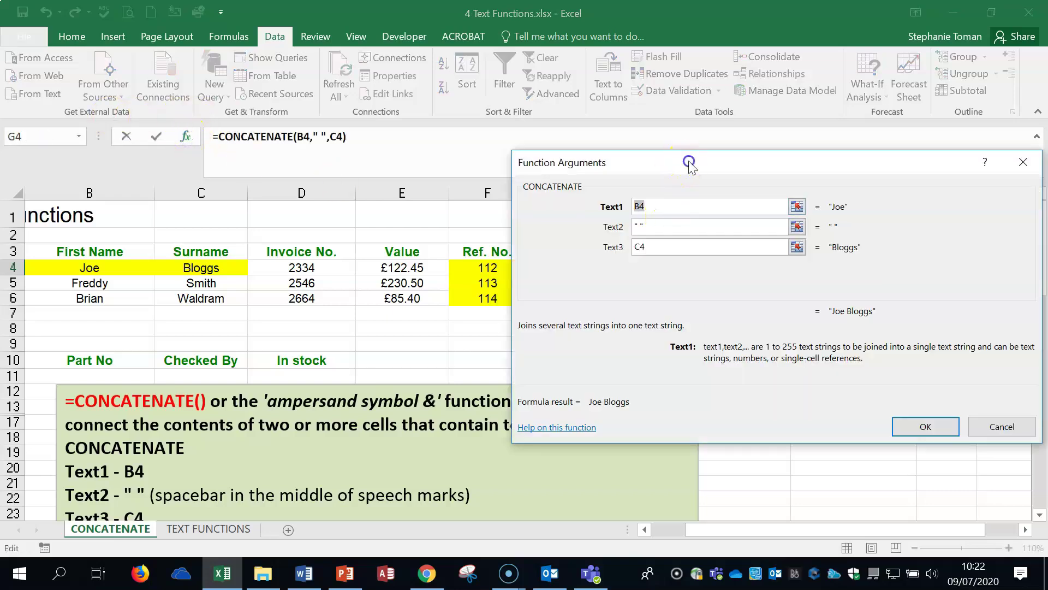
left_click_drag(690, 165, 723, 209)
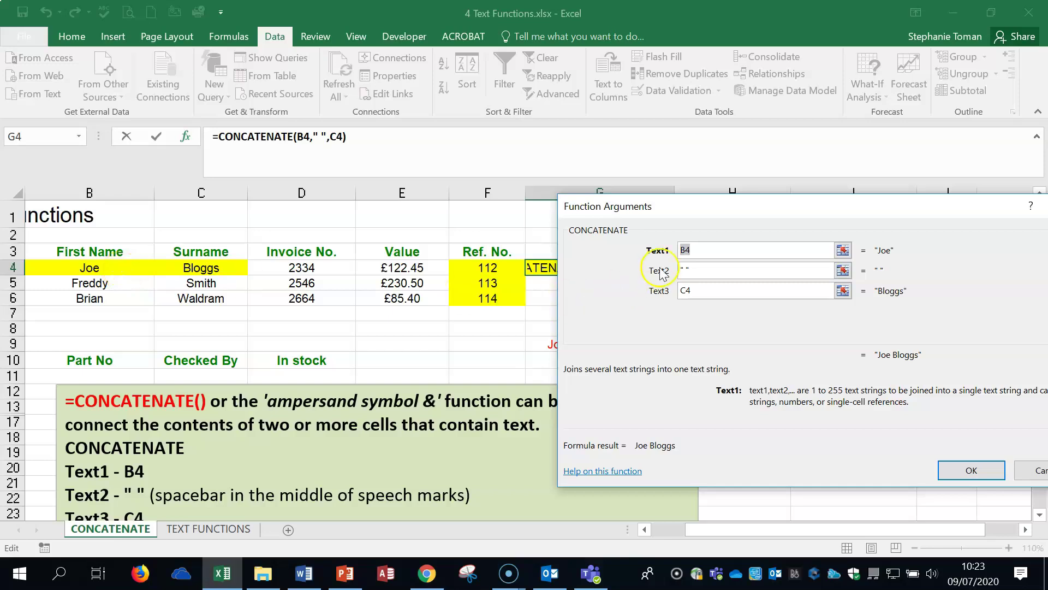
left_click(702, 269)
Clear G4 and re-enter =CONCATENATE(B4," ",C4) so it shows Joe Bloggs
left_click(961, 468)
key("Delete")
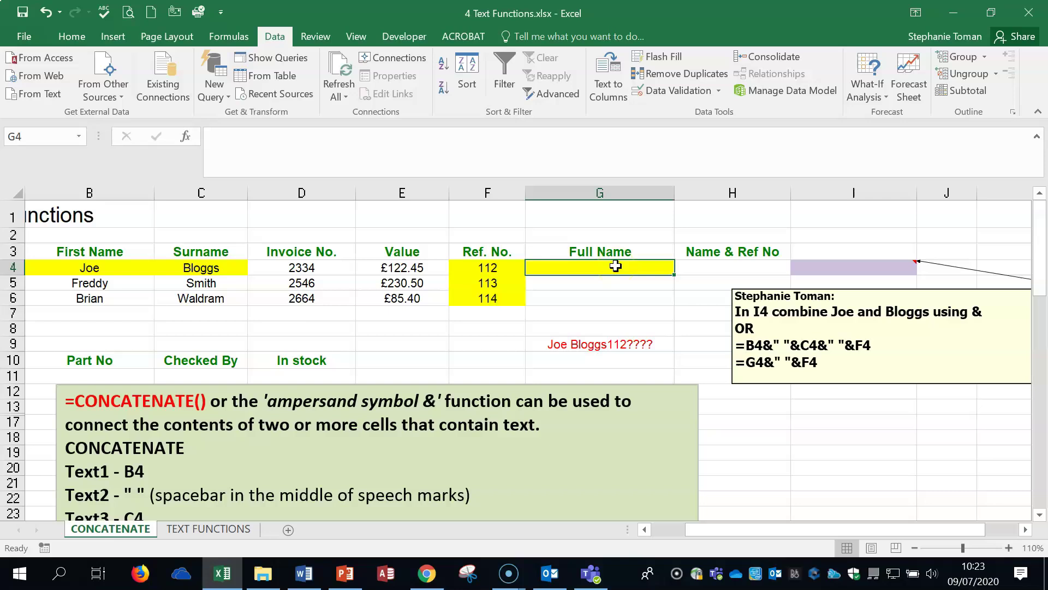
type("=con")
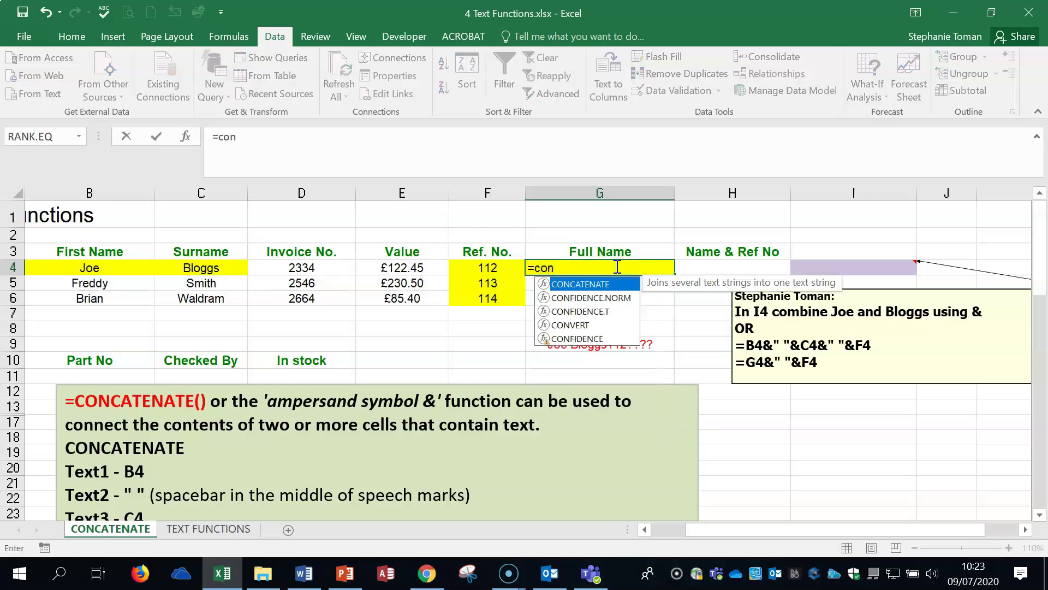
double_click(594, 285)
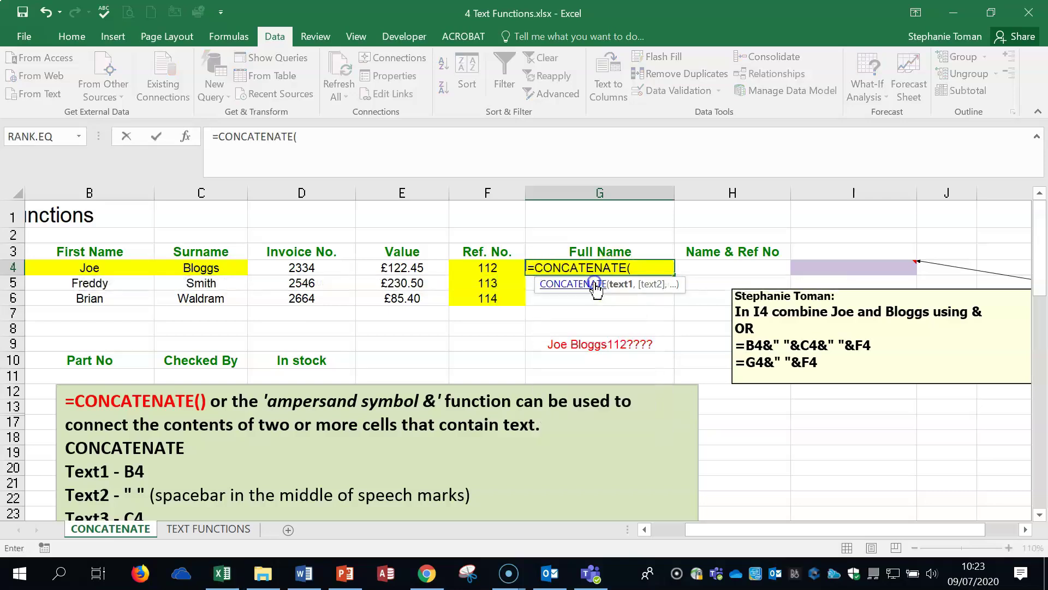
left_click(87, 267)
type(",")
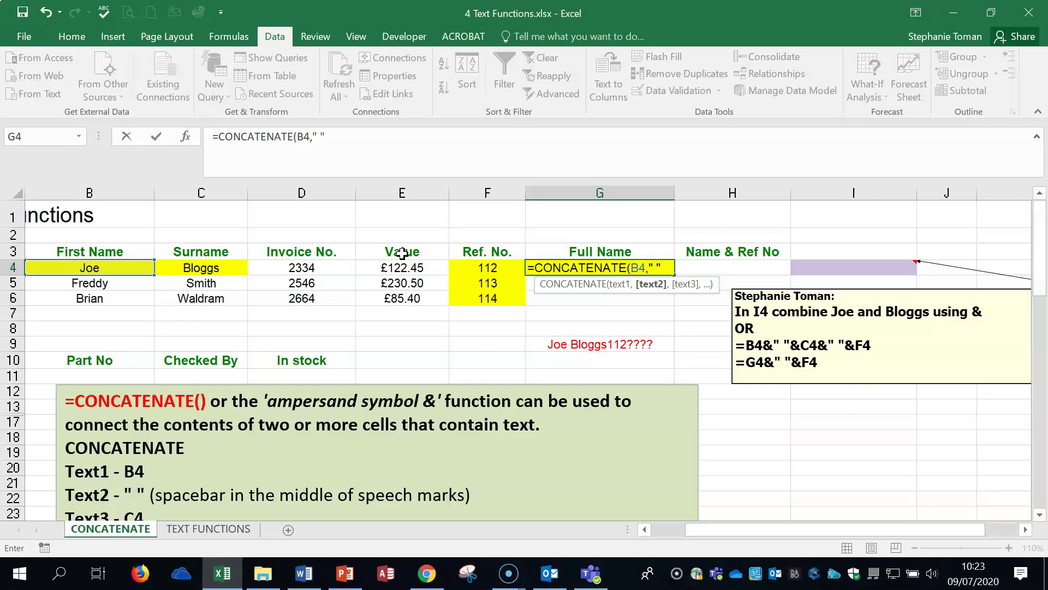
type("\" \",")
left_click(188, 267)
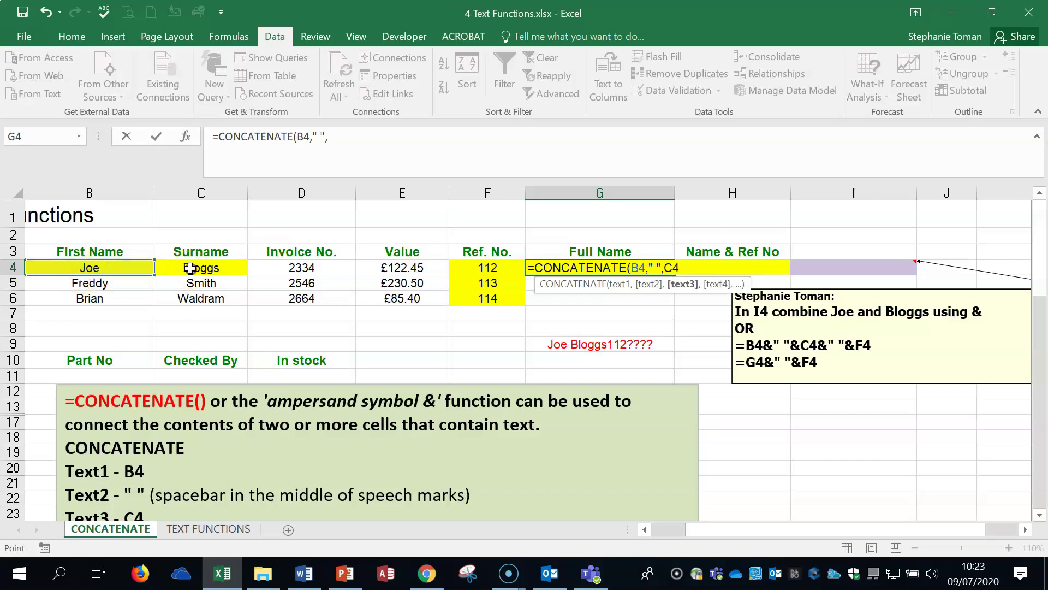
type(")")
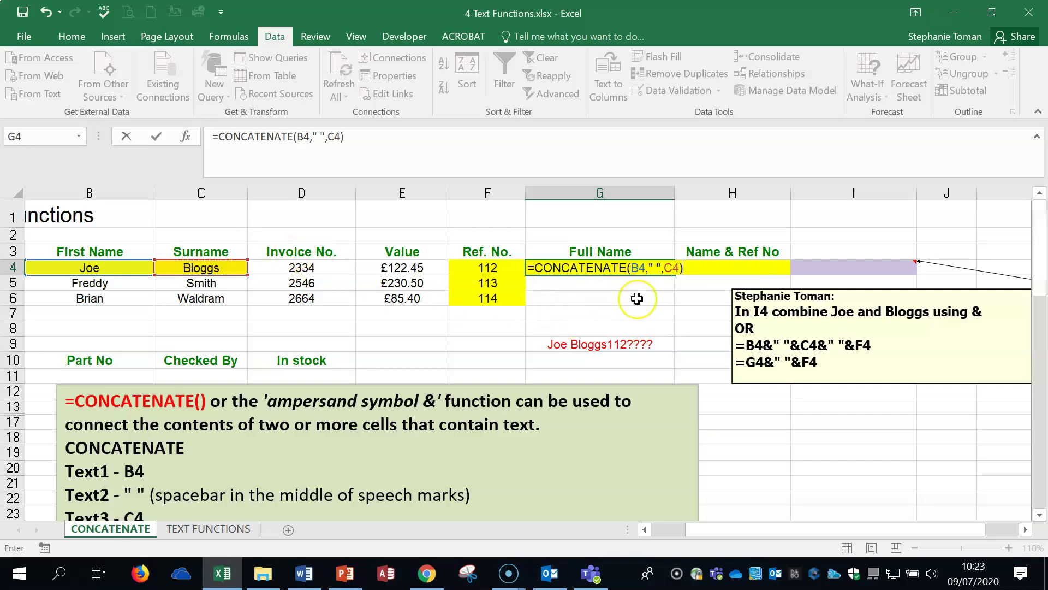
key("Return")
Fill G4's formula down, then delete the copied results from G5:G6
left_click(655, 269)
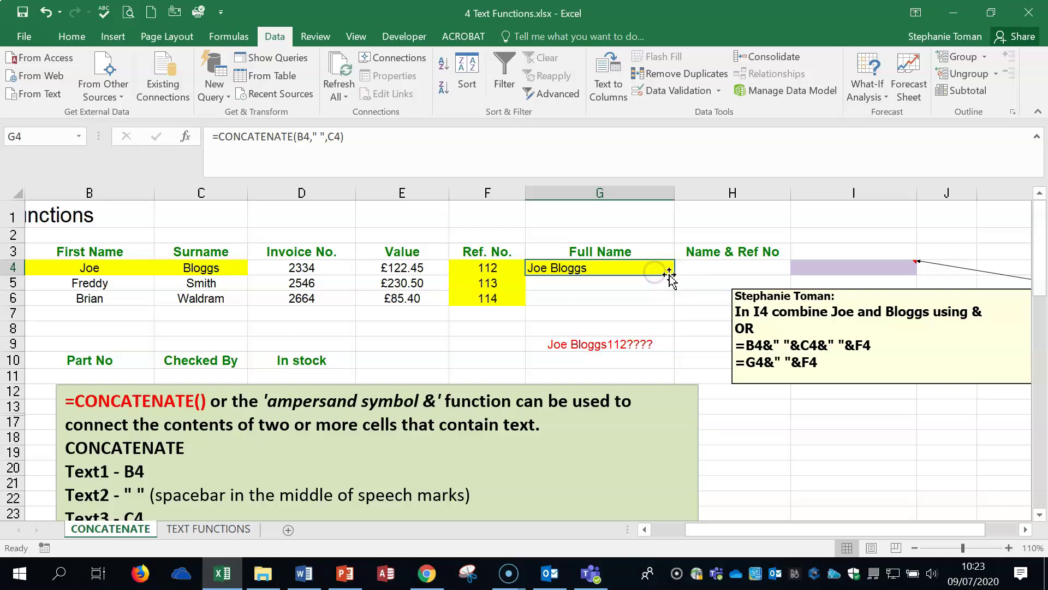
double_click(675, 275)
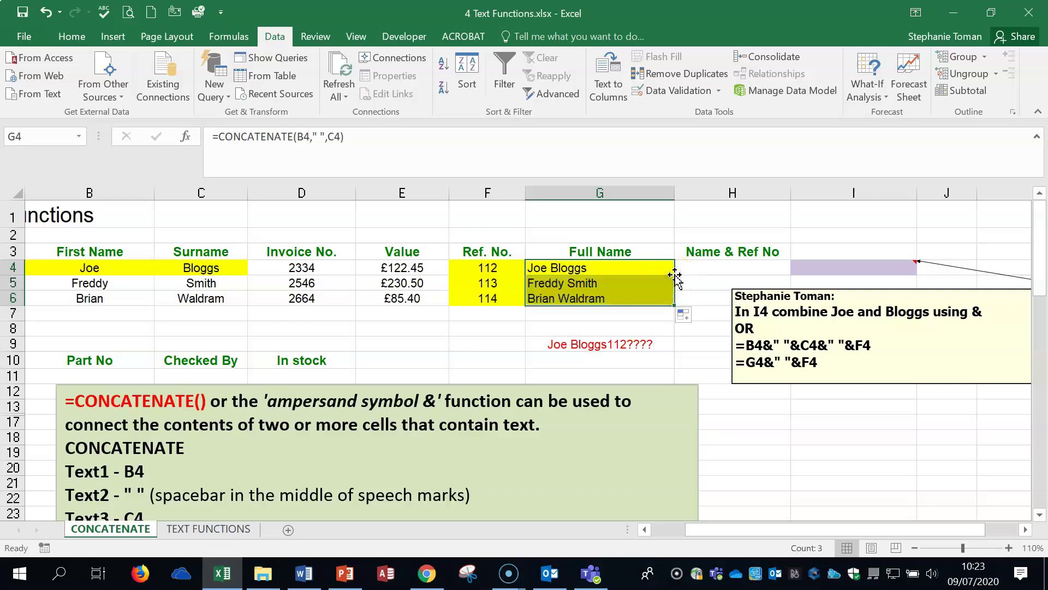
left_click_drag(615, 280, 615, 294)
key("Delete")
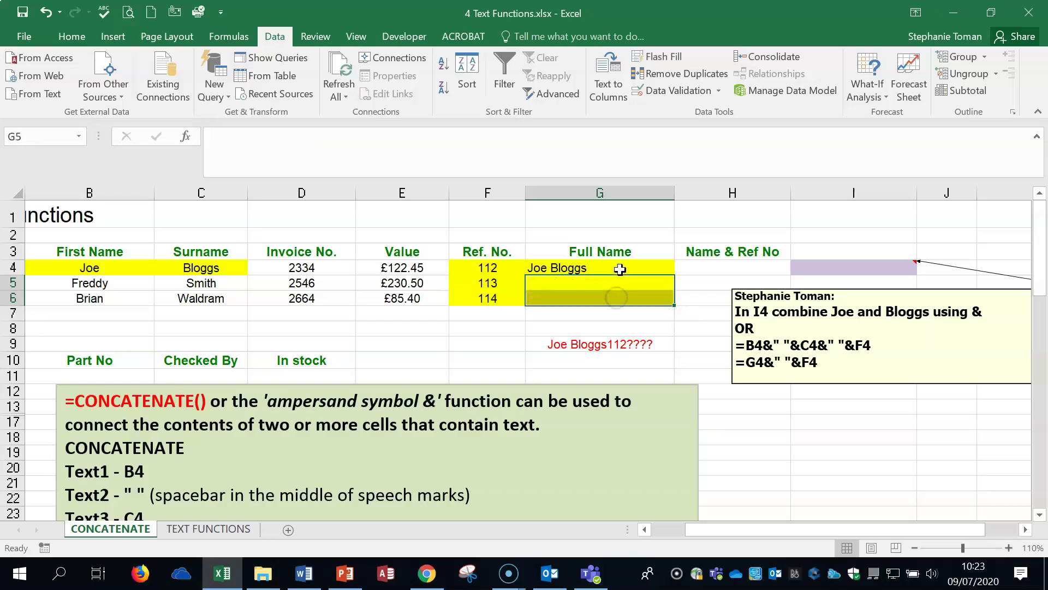
Rebuild G4 through the CONCATENATE argument form with Text1 B4, Text2 " " and Text3 C4
left_click(619, 269)
key("Delete")
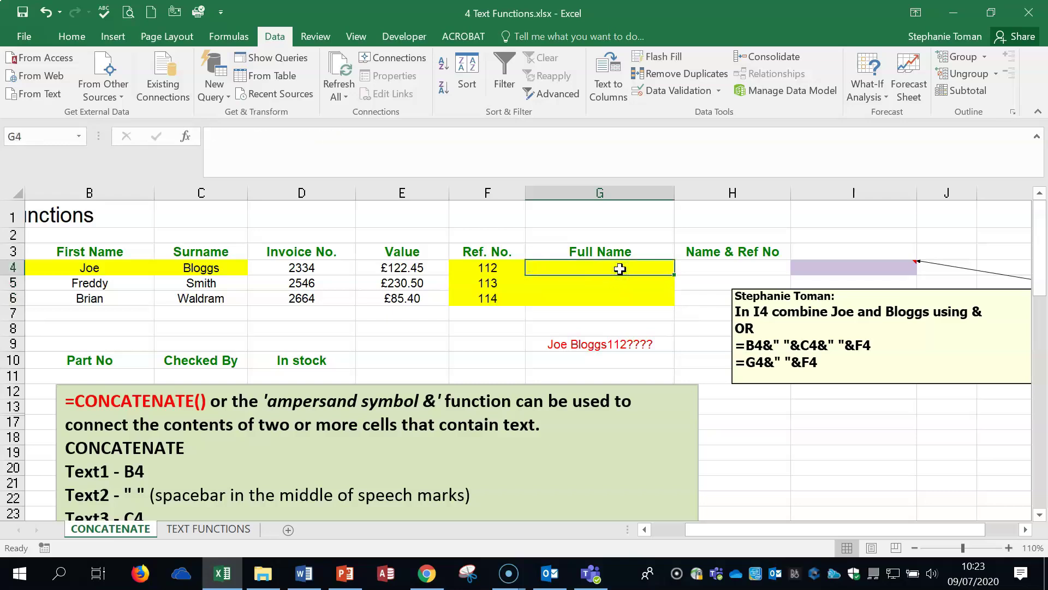
type("=con")
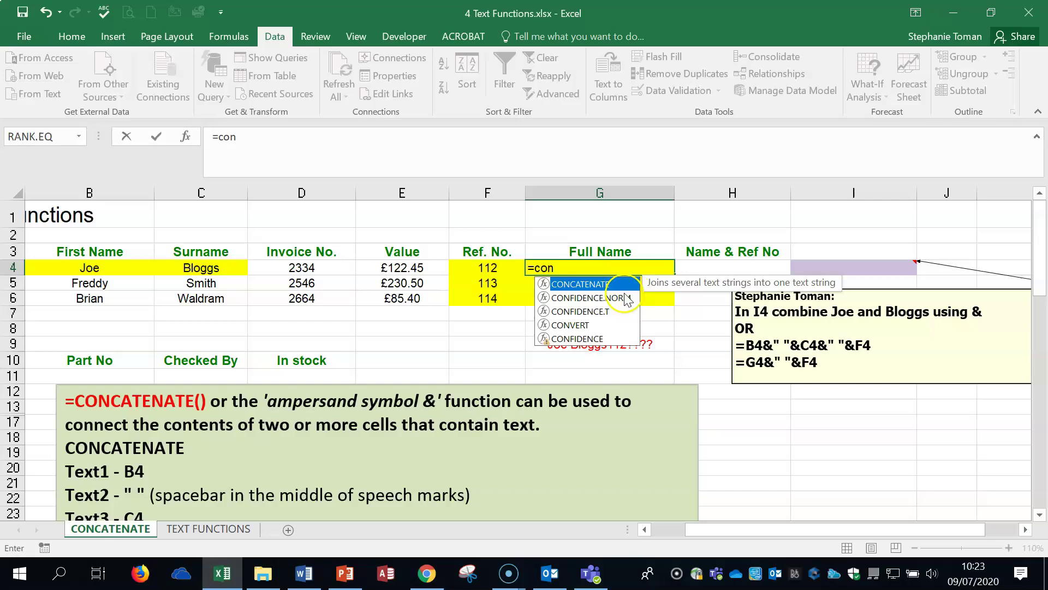
double_click(595, 284)
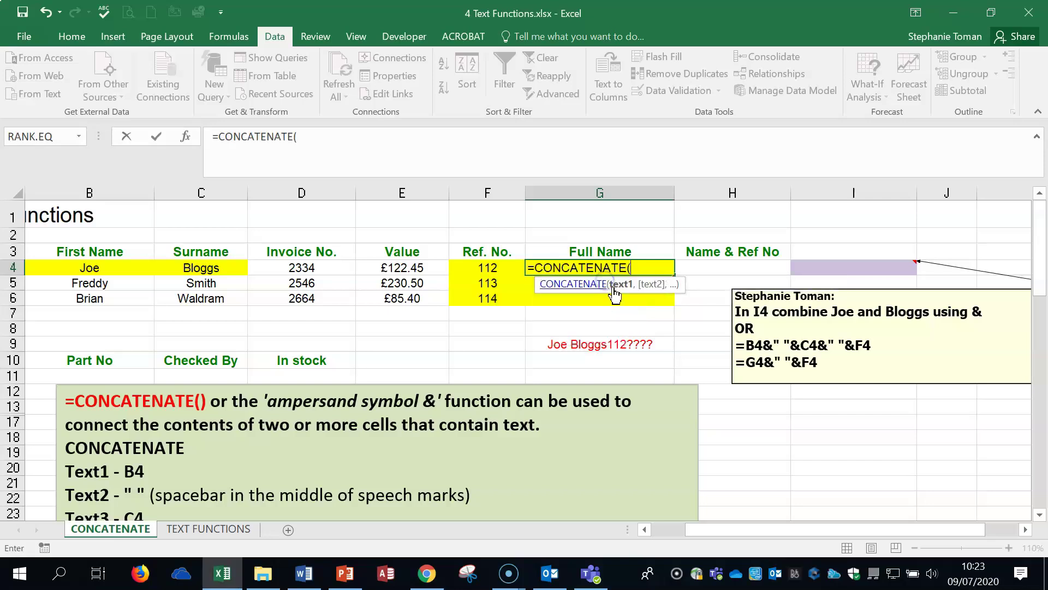
left_click(183, 136)
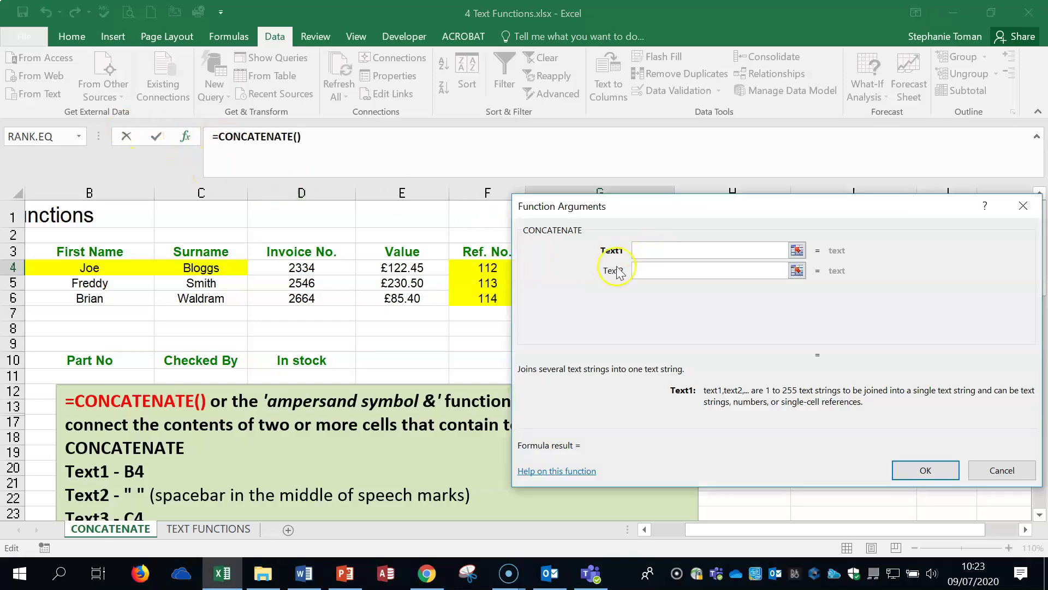
left_click(106, 269)
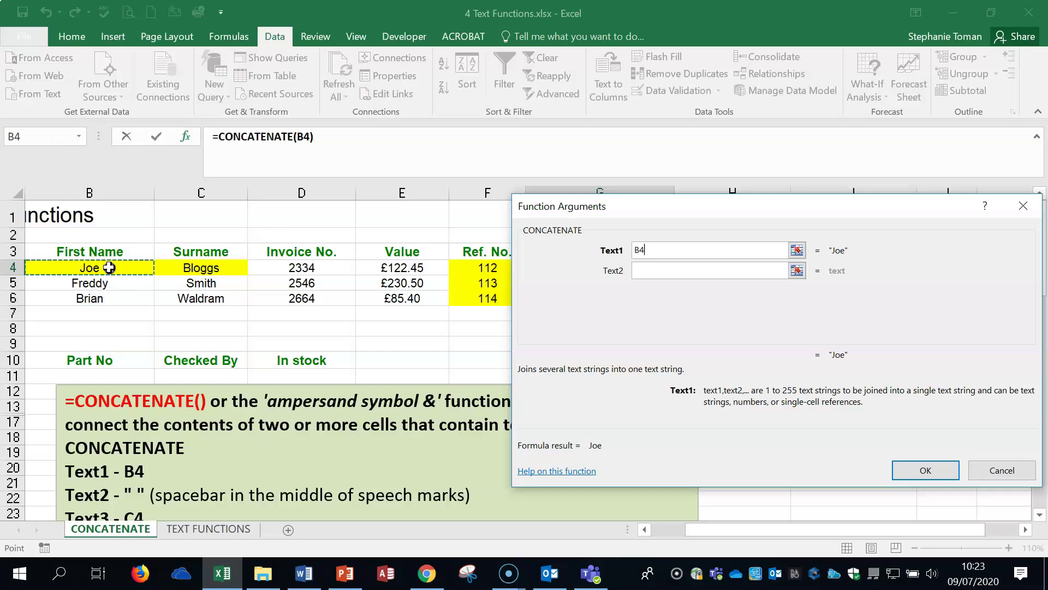
left_click(661, 269)
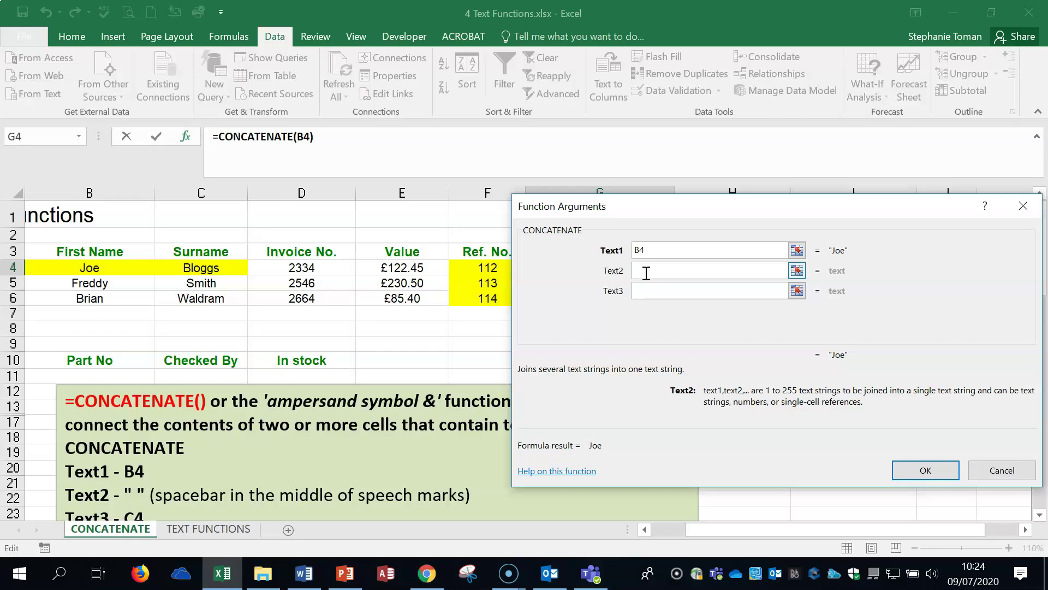
type("\" \"")
left_click(644, 290)
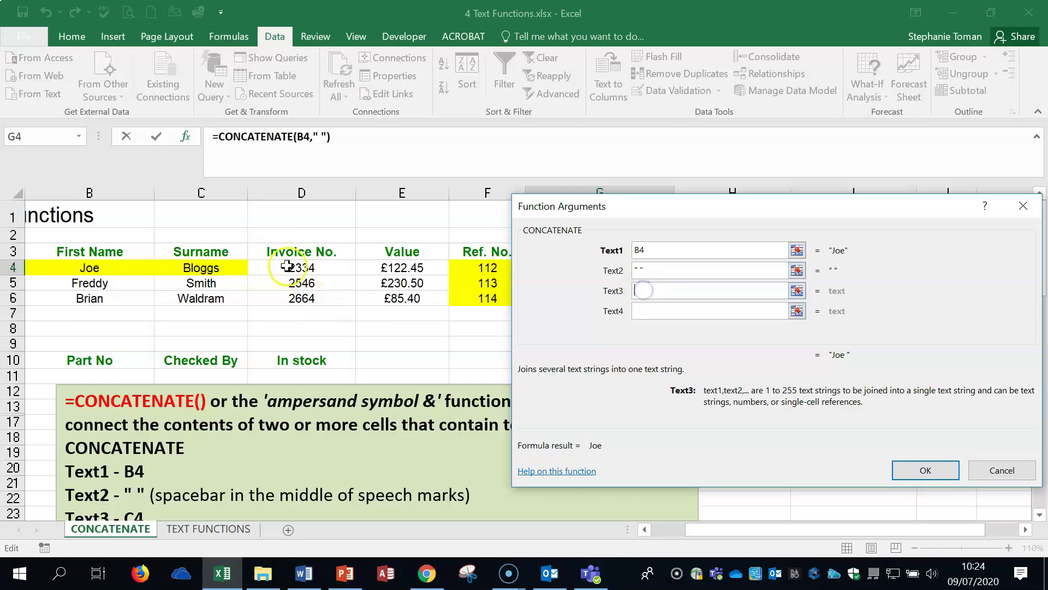
left_click(208, 268)
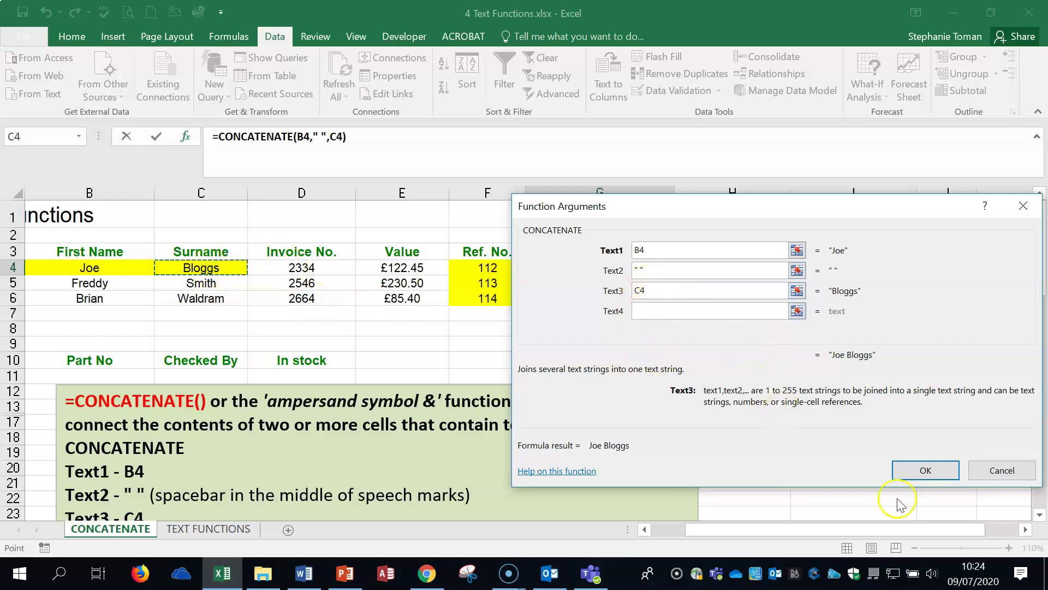
left_click(927, 469)
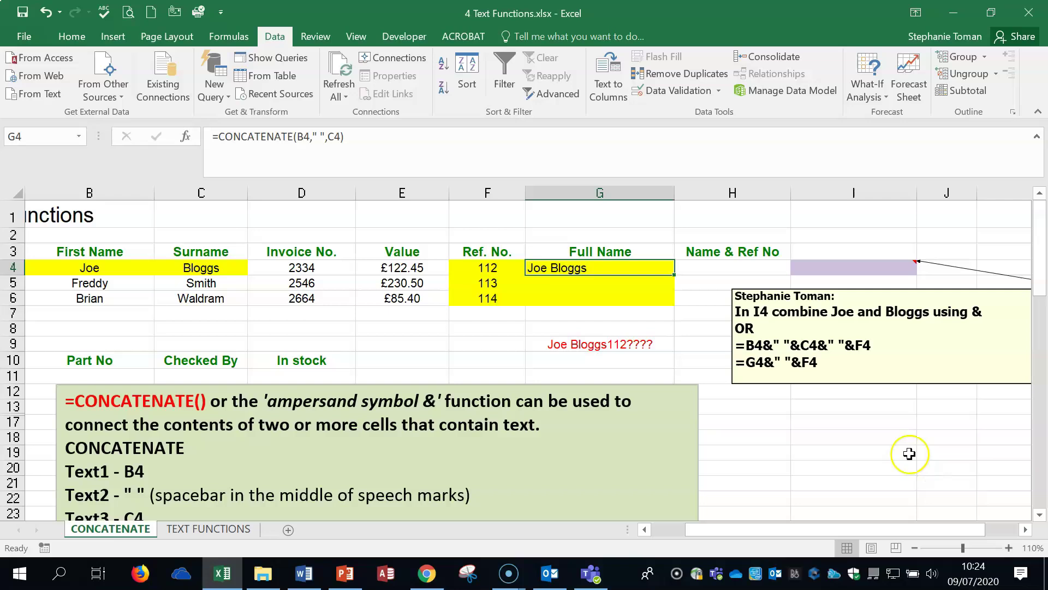
double_click(675, 277)
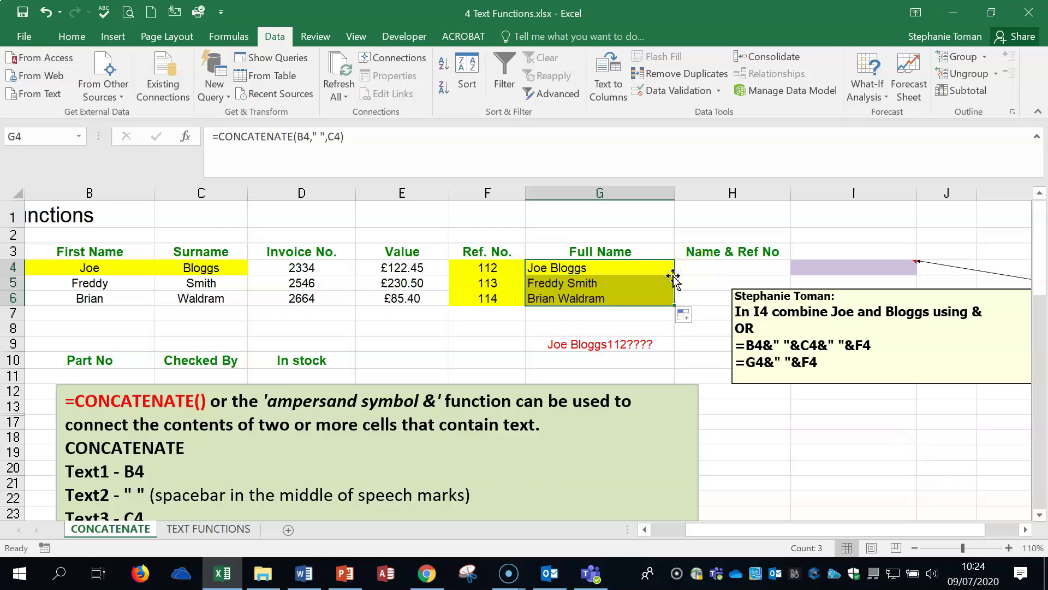
left_click(958, 434)
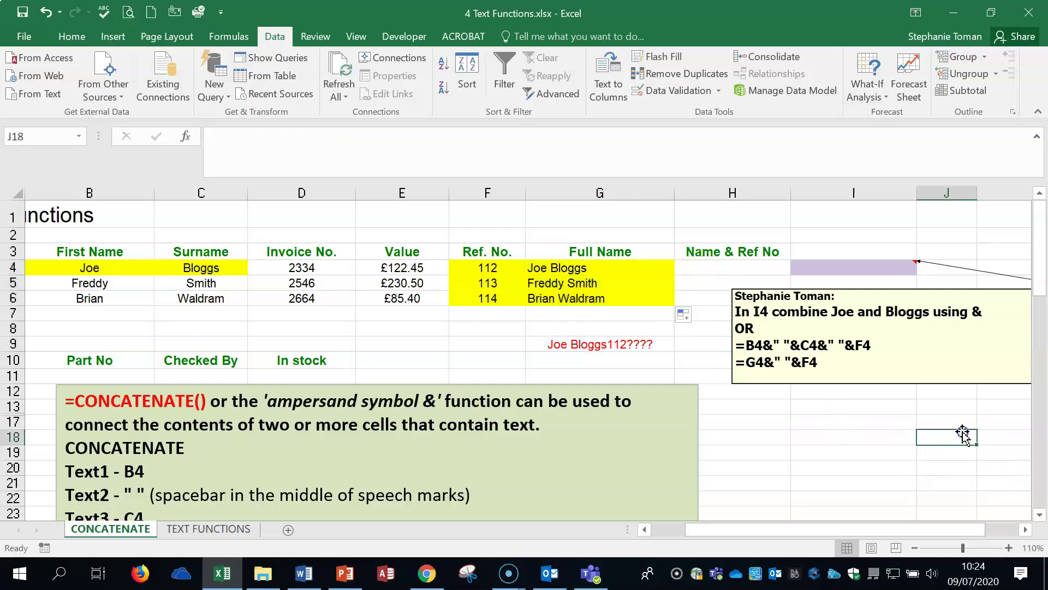
left_click(887, 406)
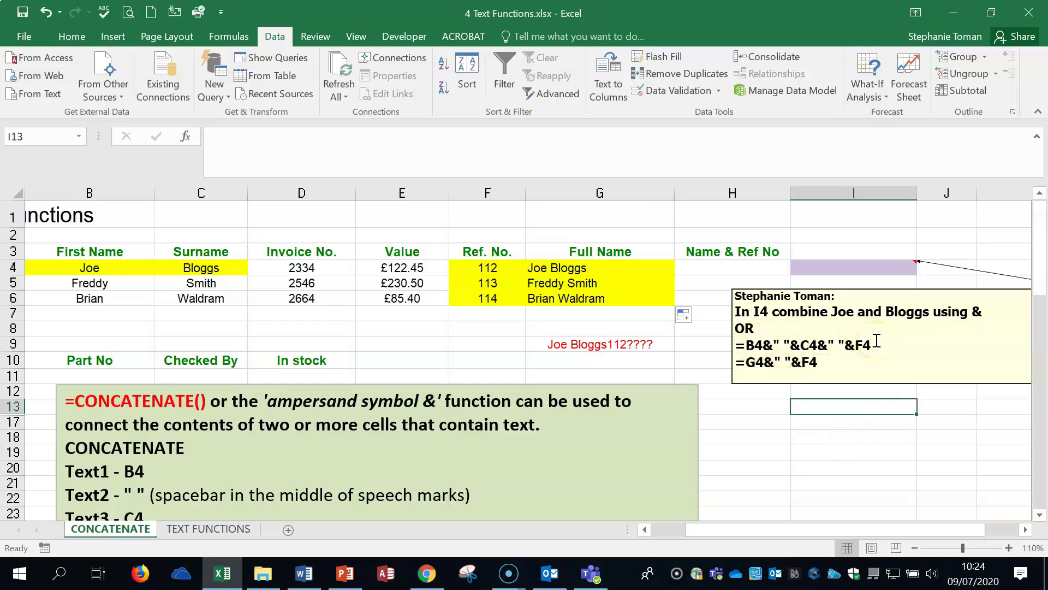
Enter =G4&F4 in H4 so it shows Joe Bloggs112
left_click(733, 267)
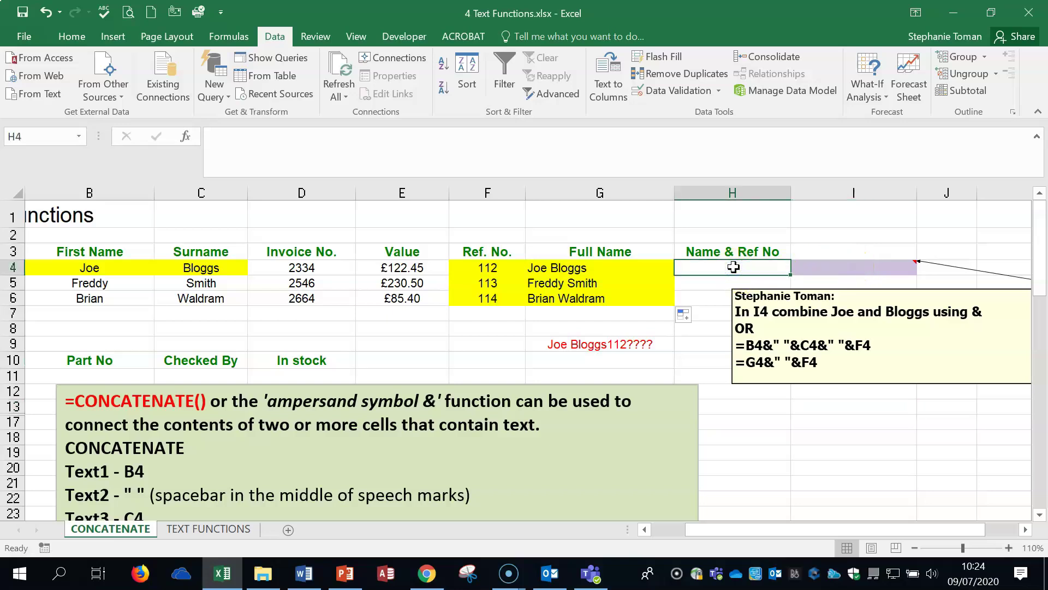
type("=")
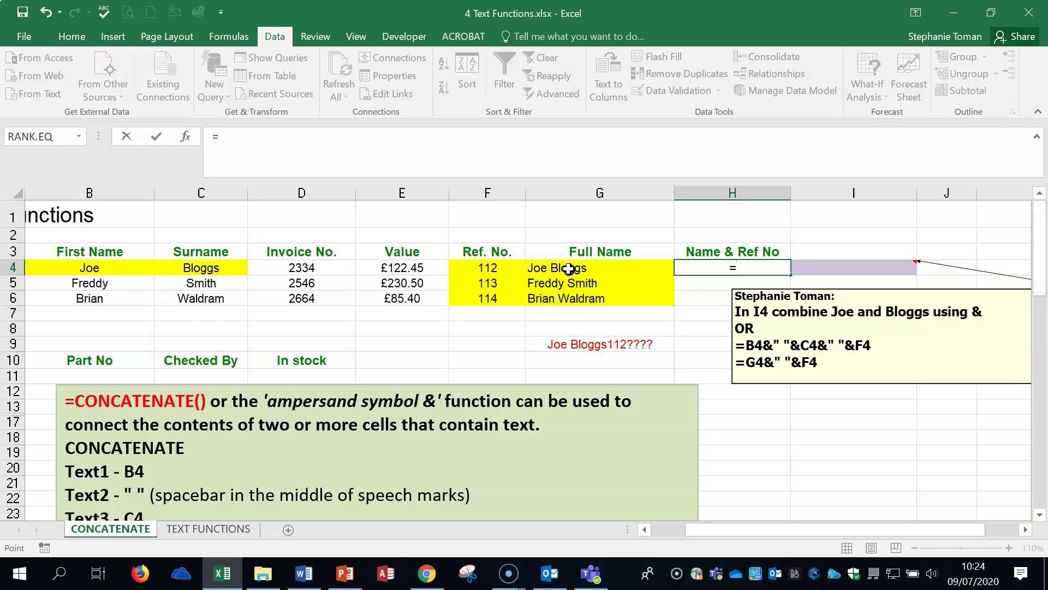
left_click(568, 268)
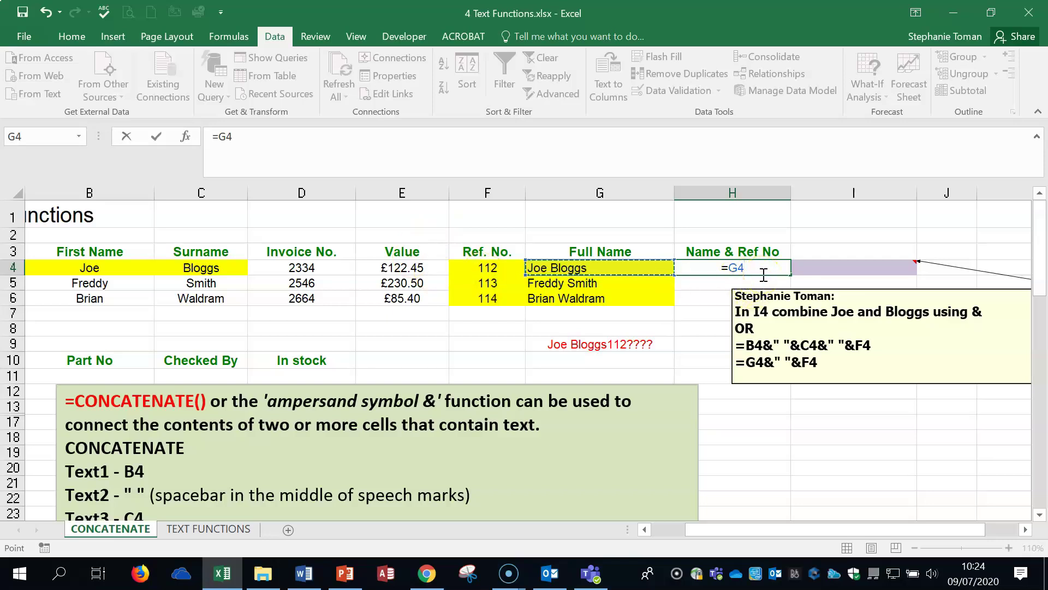
type("&")
left_click(487, 269)
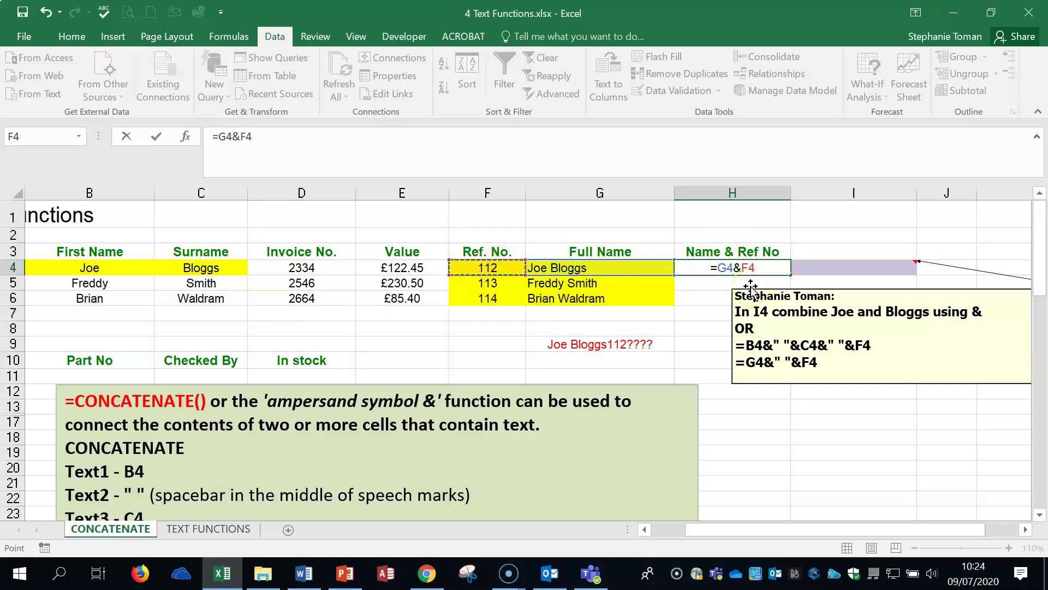
key("Return")
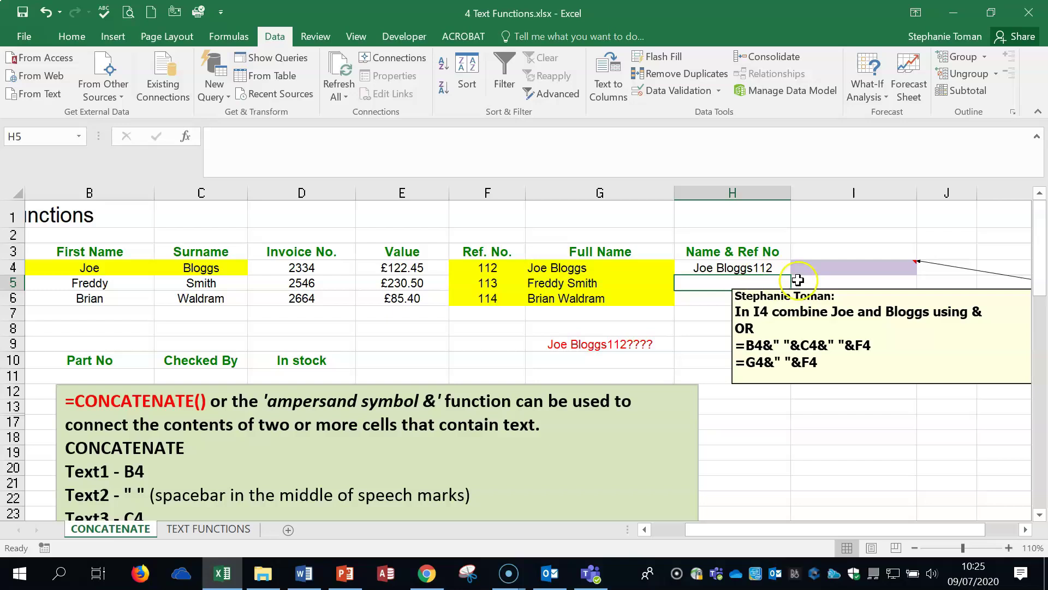
left_click(764, 267)
left_click(763, 284)
left_click(767, 268)
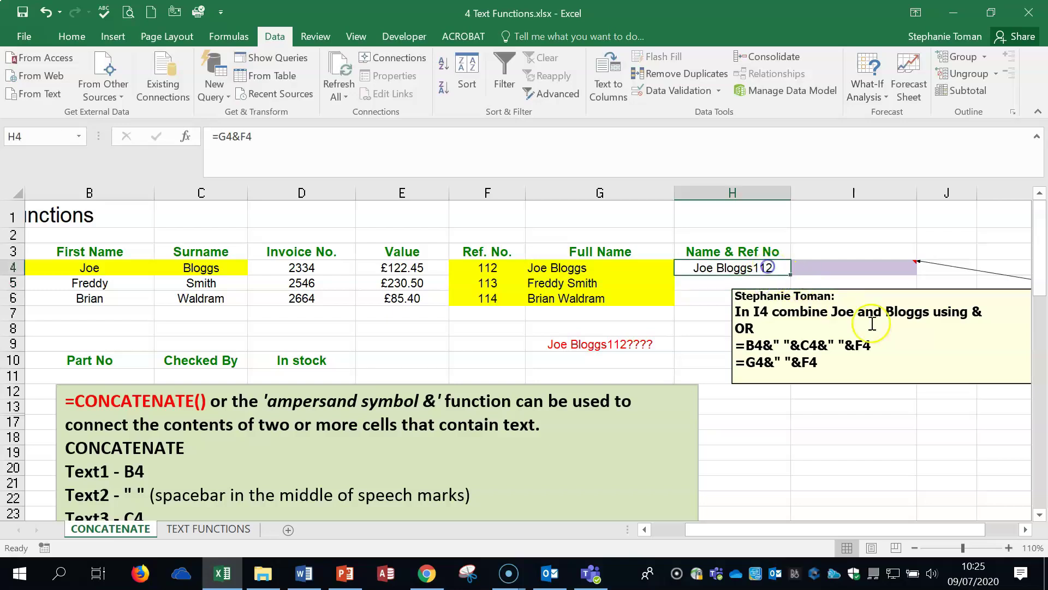
left_click(913, 346)
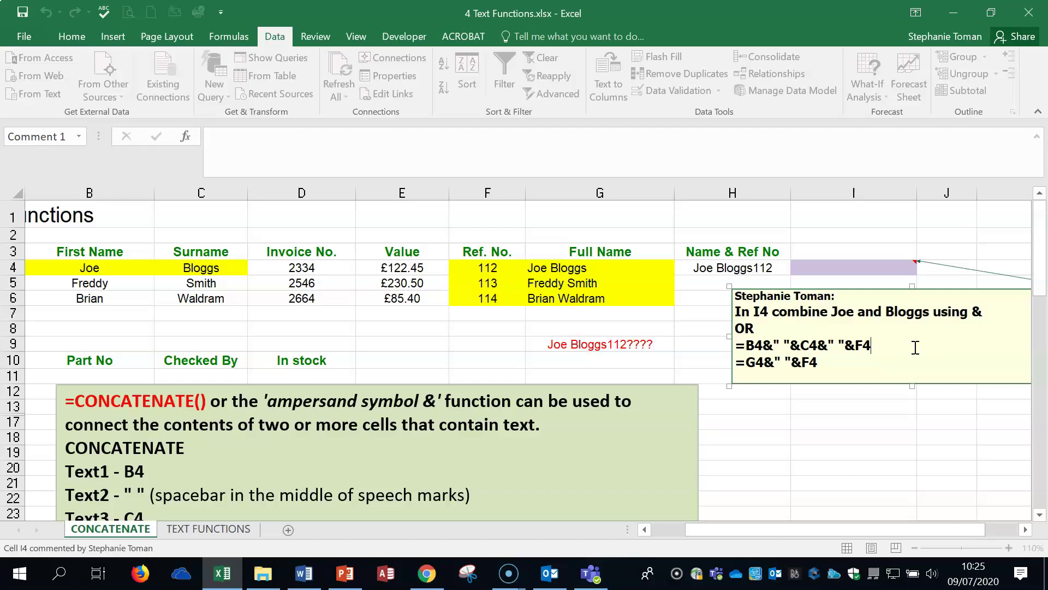
left_click(860, 433)
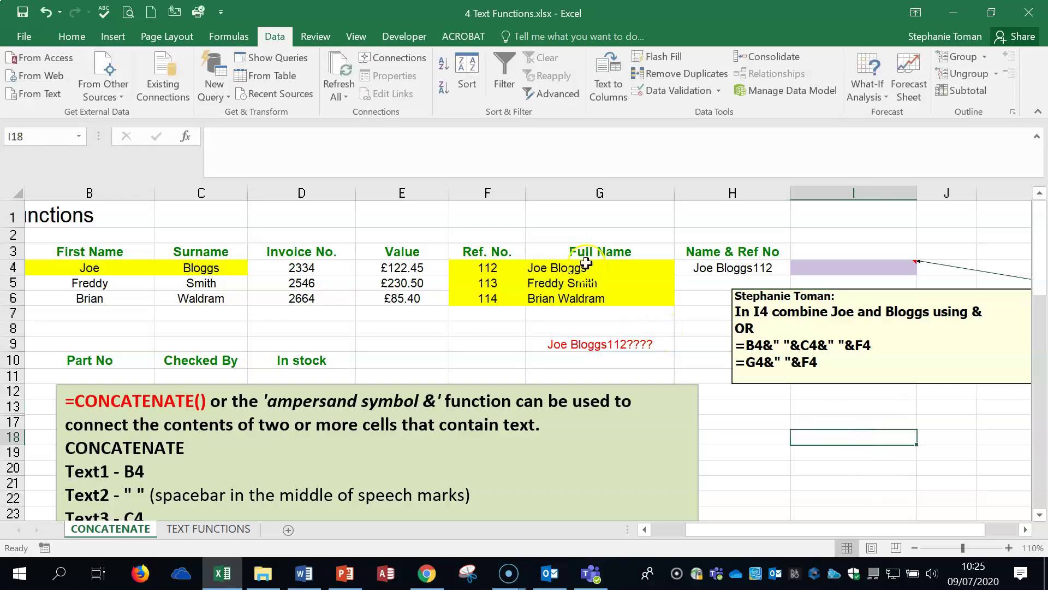
left_click(583, 270)
double_click(583, 270)
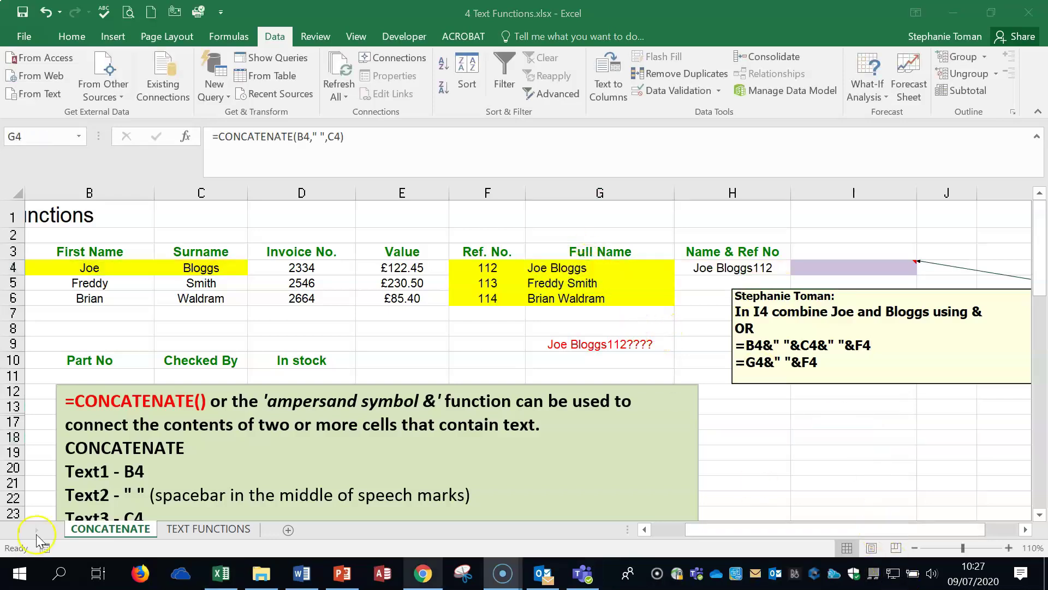
Switch to the TEXT FUNCTIONS sheet and zoom out to 80%
left_click(210, 529)
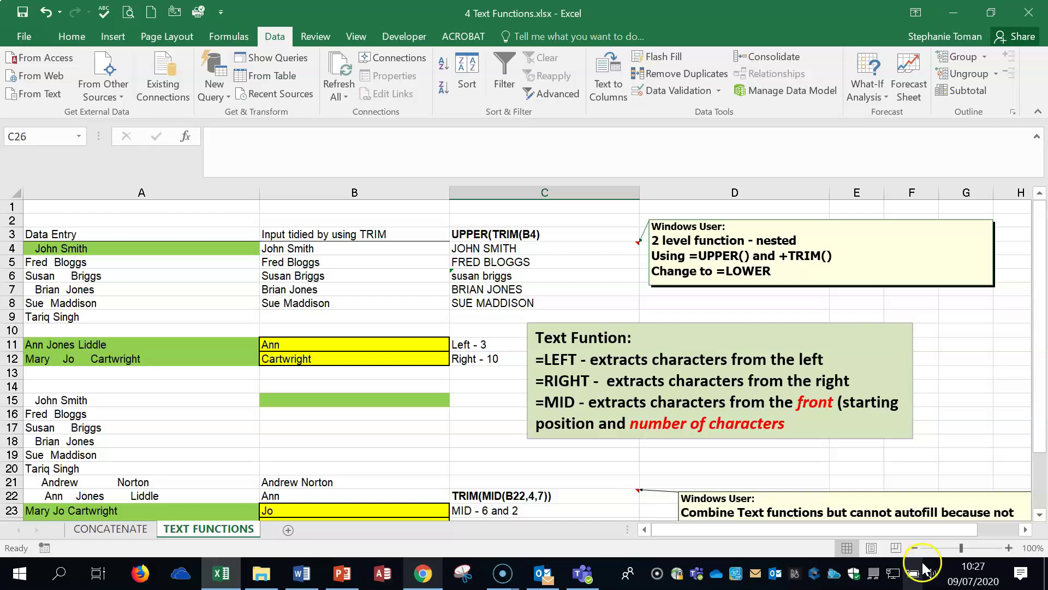
left_click(915, 548)
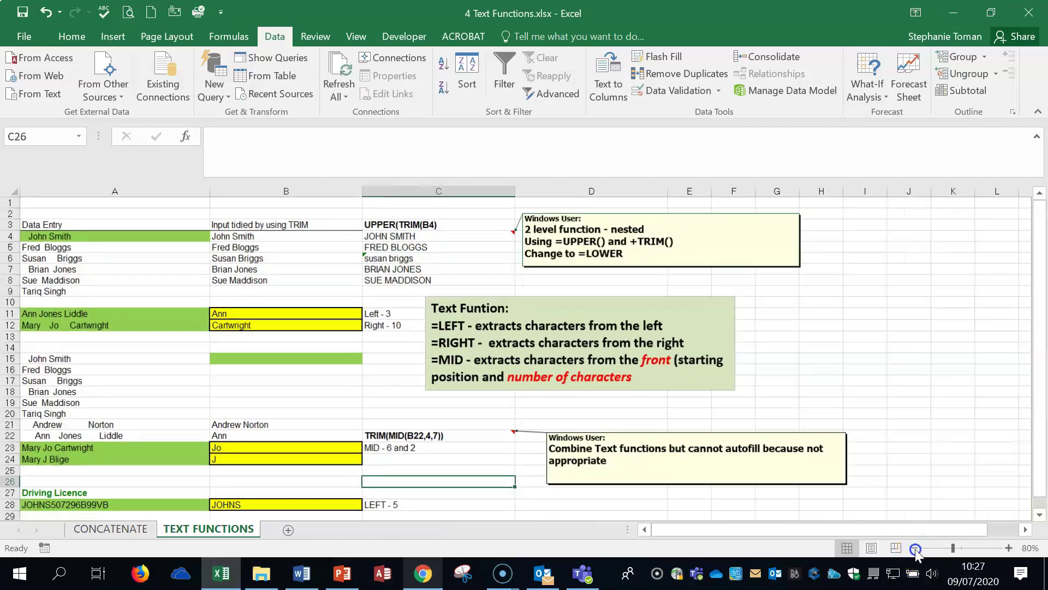
left_click(915, 548)
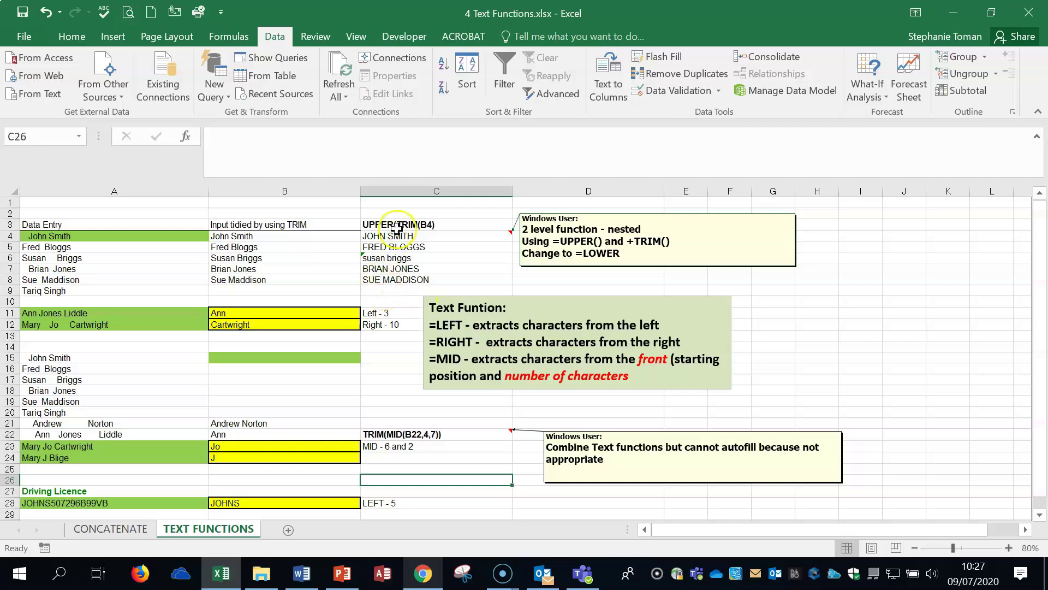
Inspect C4's =UPPER(TRIM(A4)) formula returning JOHN SMITH, leaving it unchanged
left_click(464, 237)
double_click(466, 240)
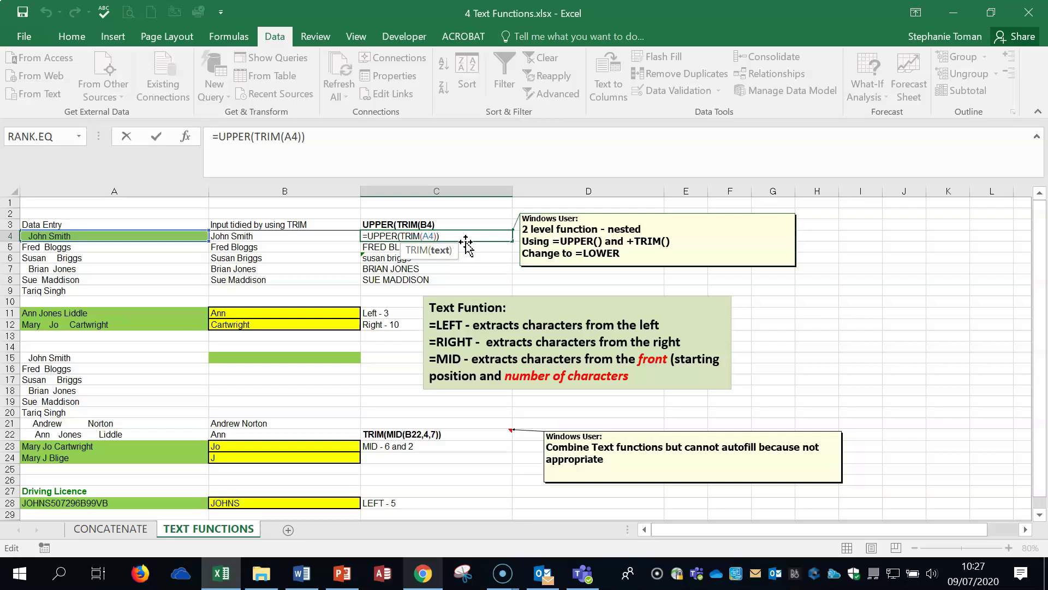
left_click(455, 235)
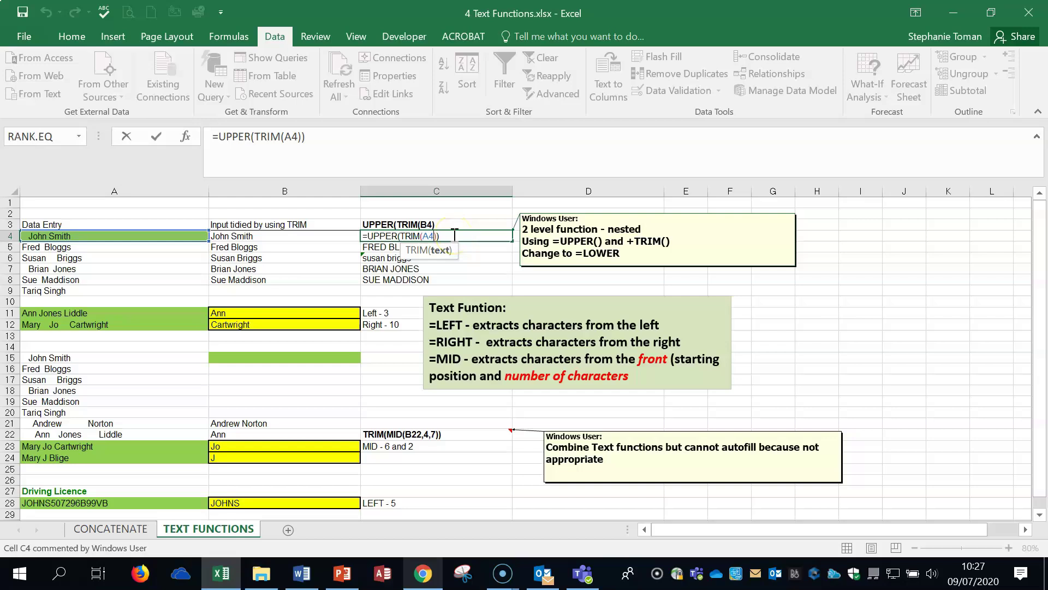
key("ctrl+Return")
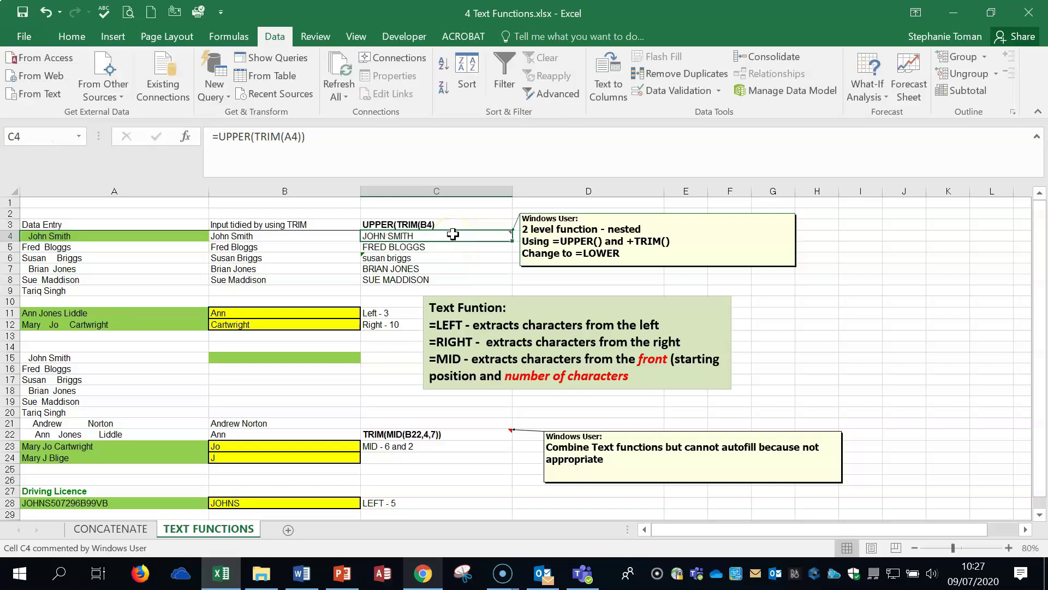
double_click(279, 312)
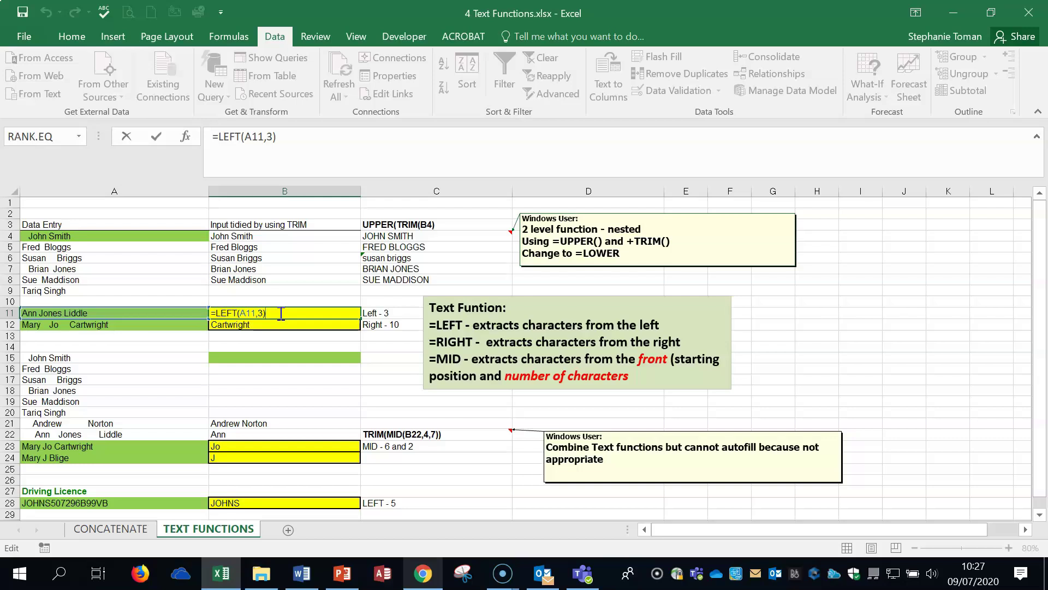
key("Return")
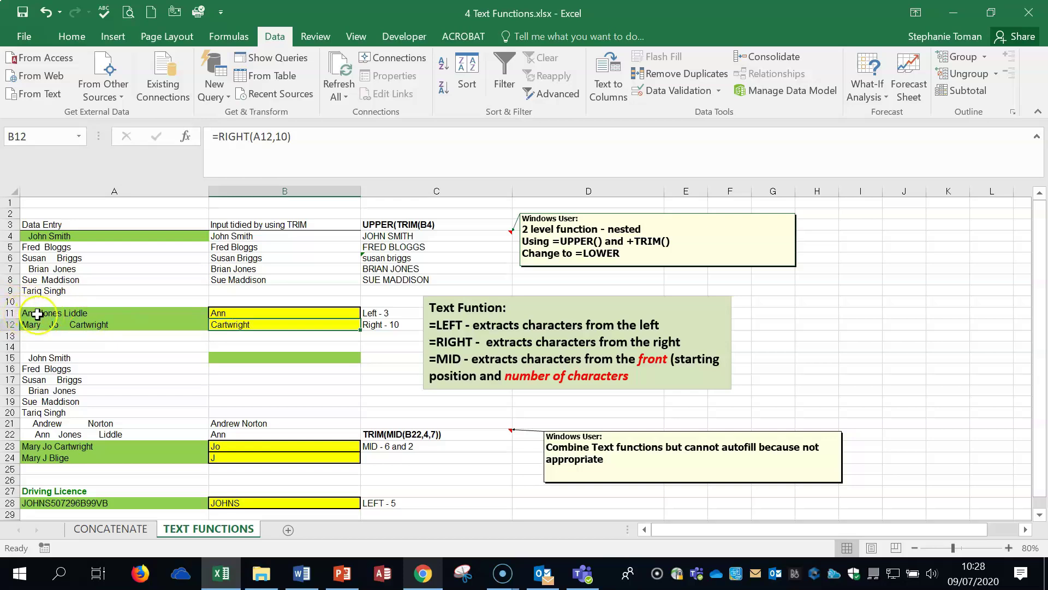
double_click(320, 326)
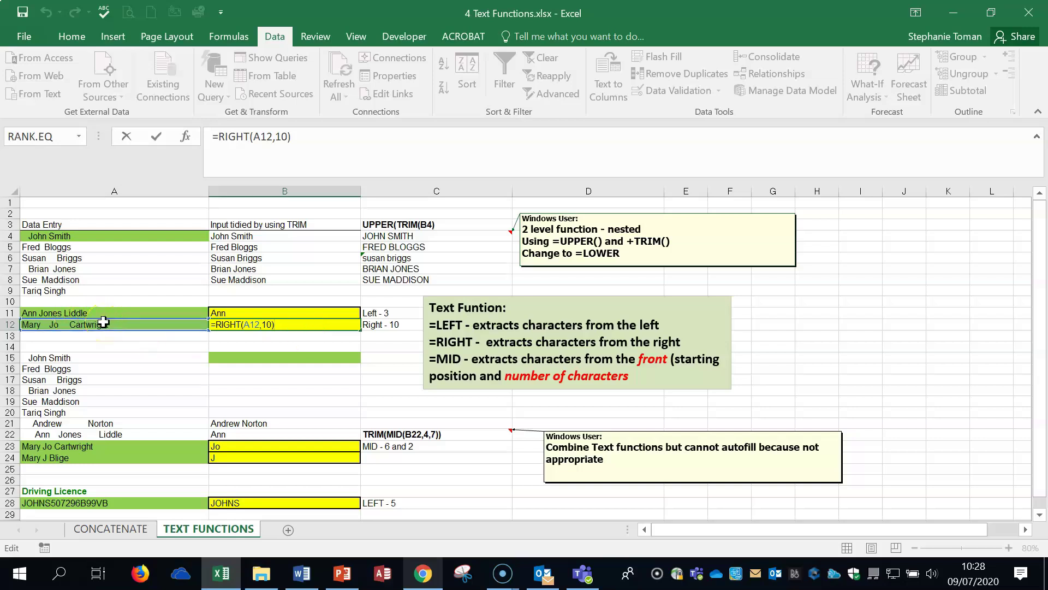
key("ctrl+Return")
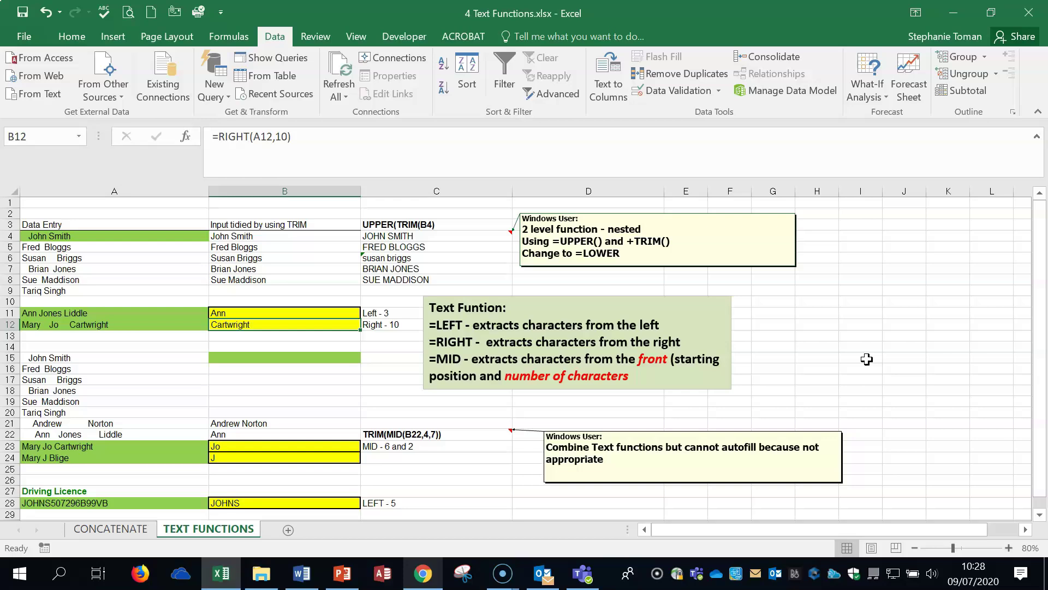
Clear B11 and re-enter =LEFT(A11,3) so it returns Ann
left_click(269, 313)
double_click(247, 313)
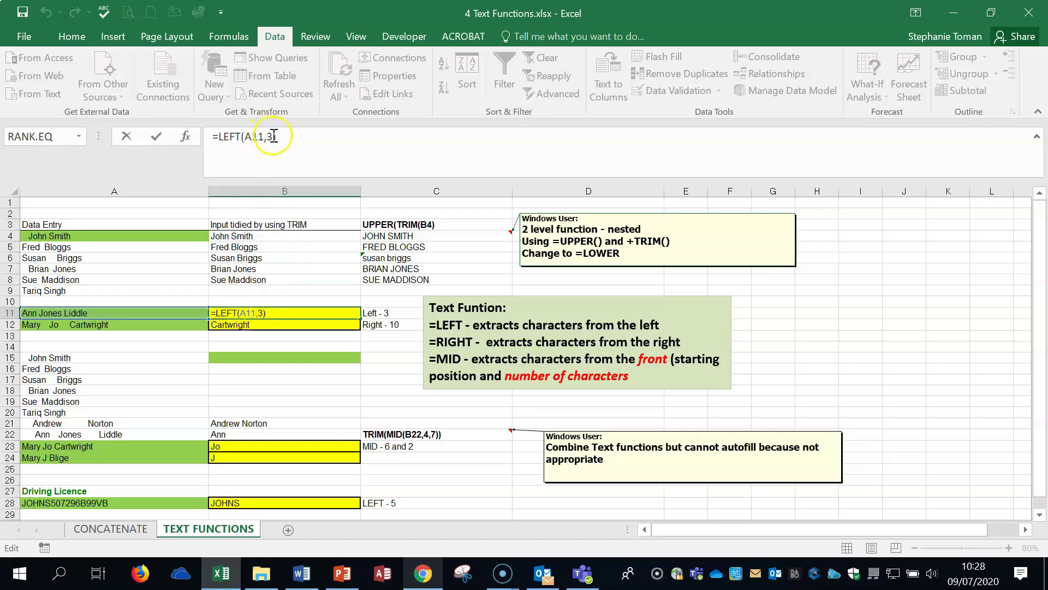
key("ctrl+Return")
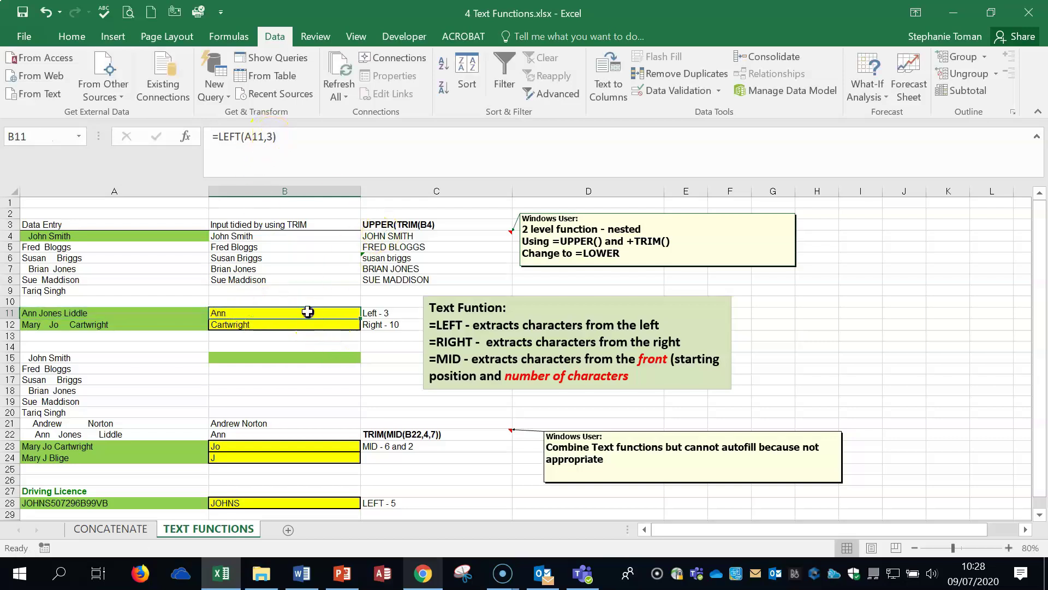
key("Delete")
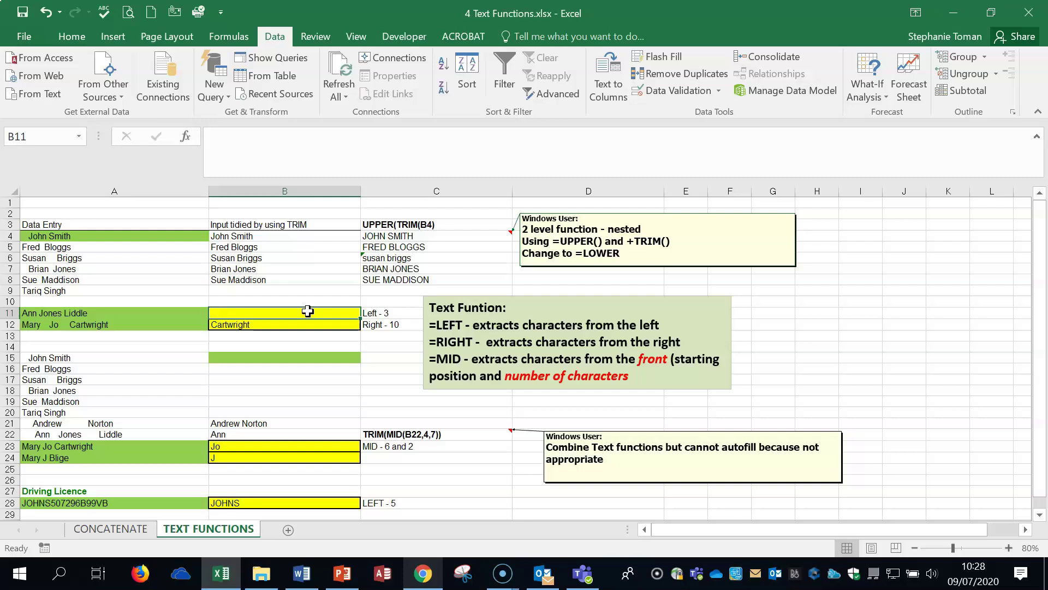
type("=left")
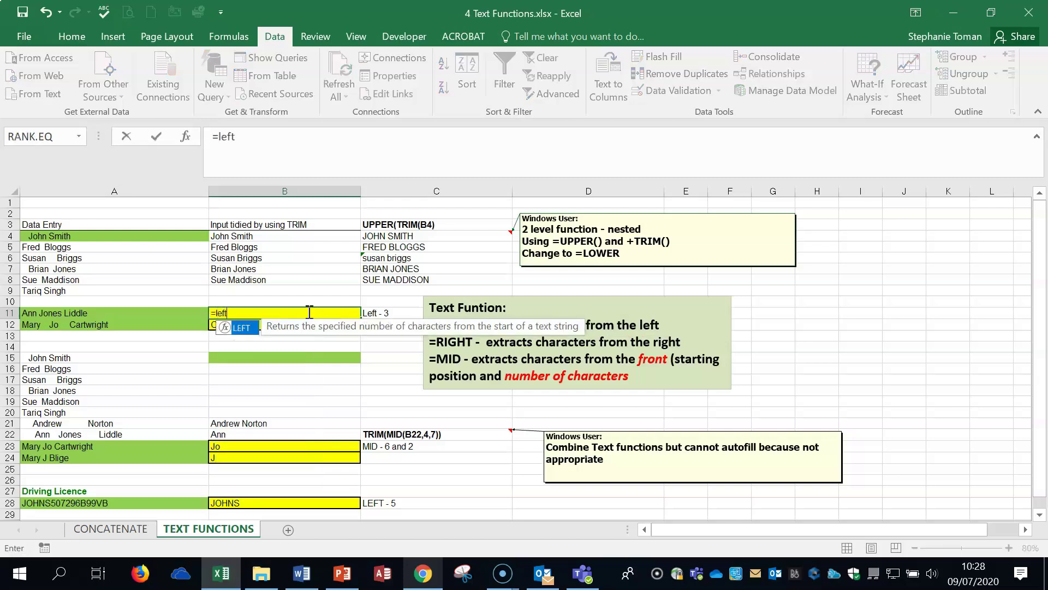
double_click(246, 329)
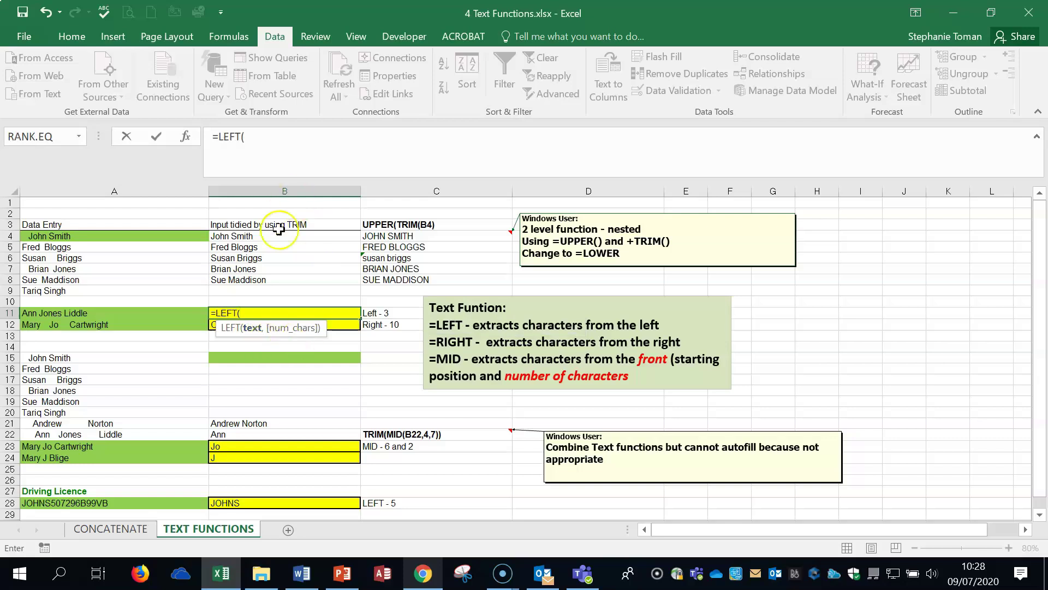
left_click(51, 313)
left_click(267, 136)
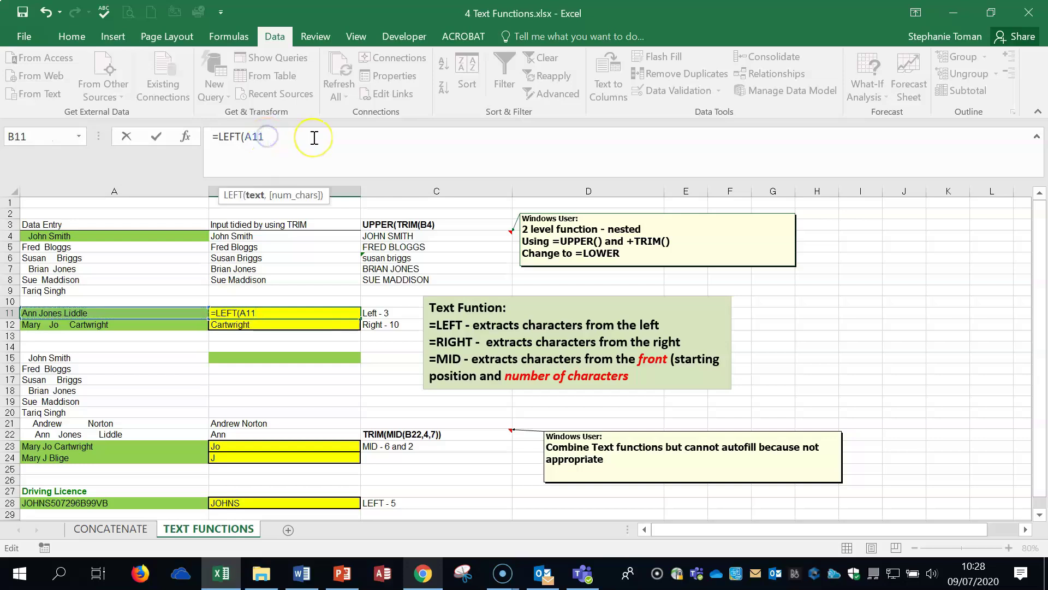
type(",")
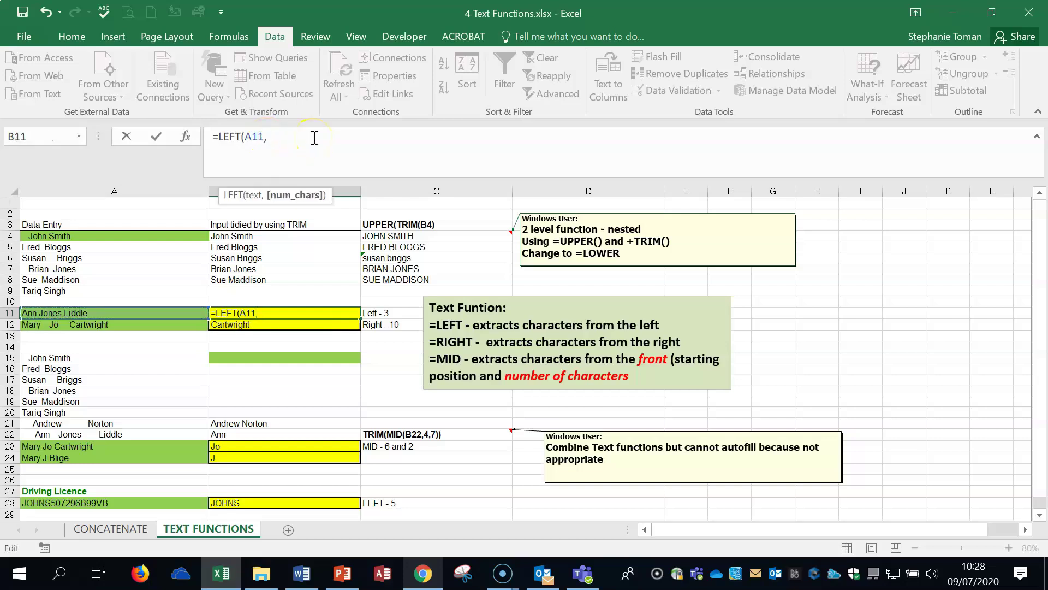
type("3")
left_click(156, 137)
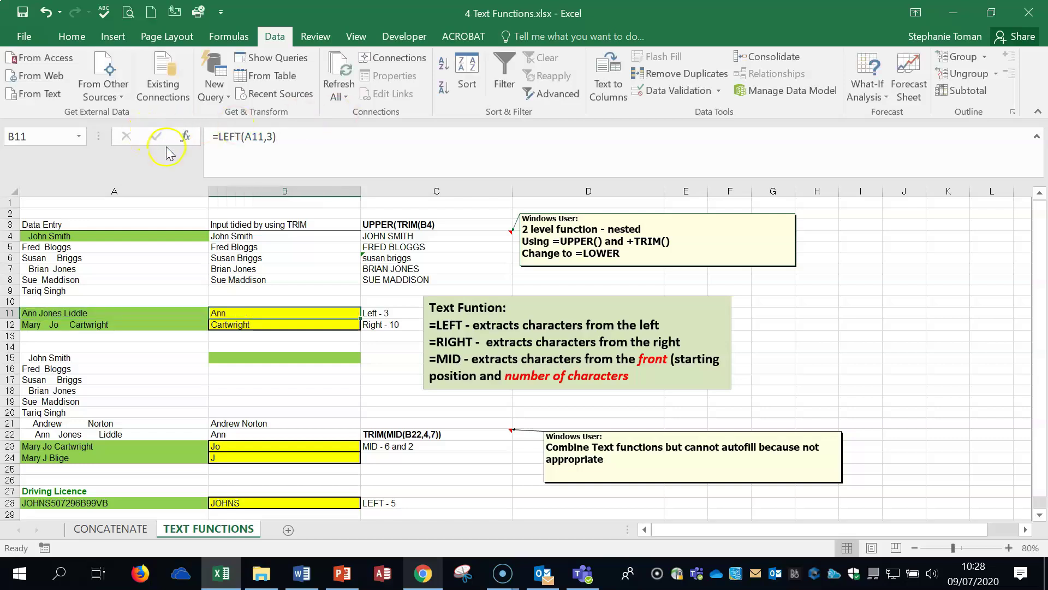
left_click(186, 136)
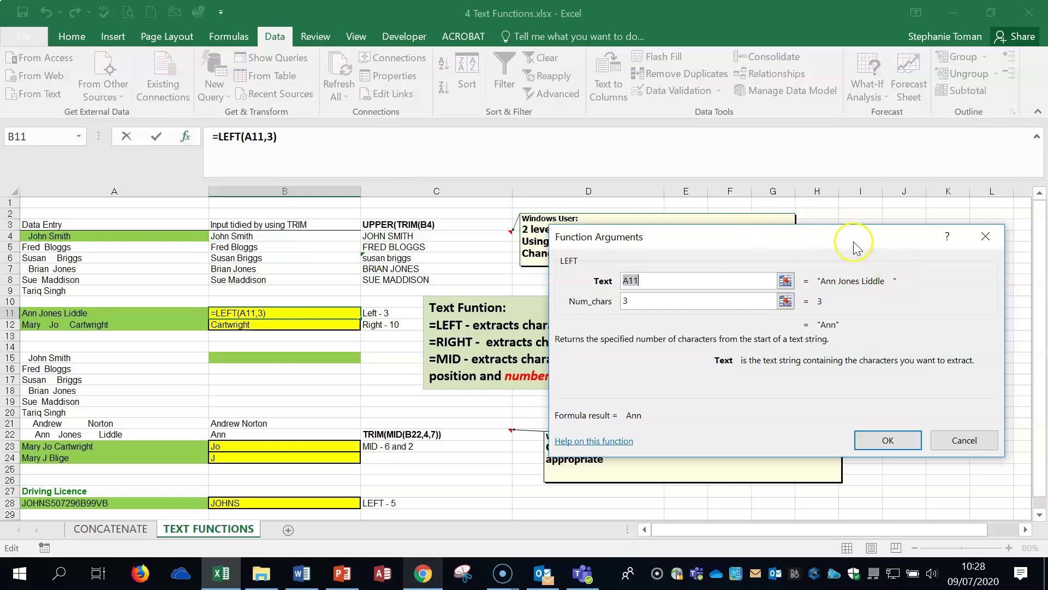
left_click_drag(853, 240, 877, 126)
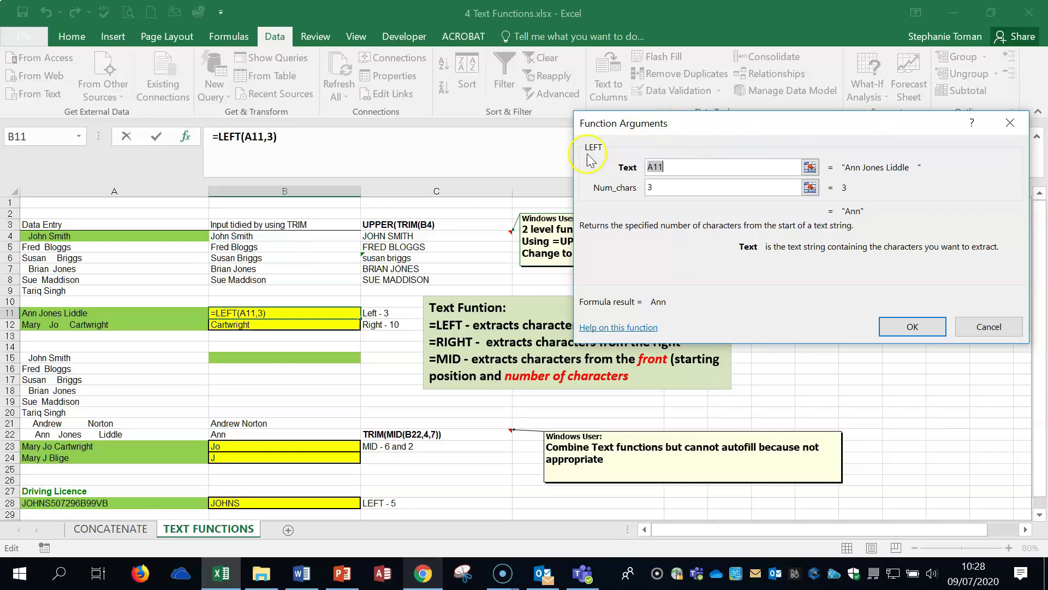
left_click(913, 327)
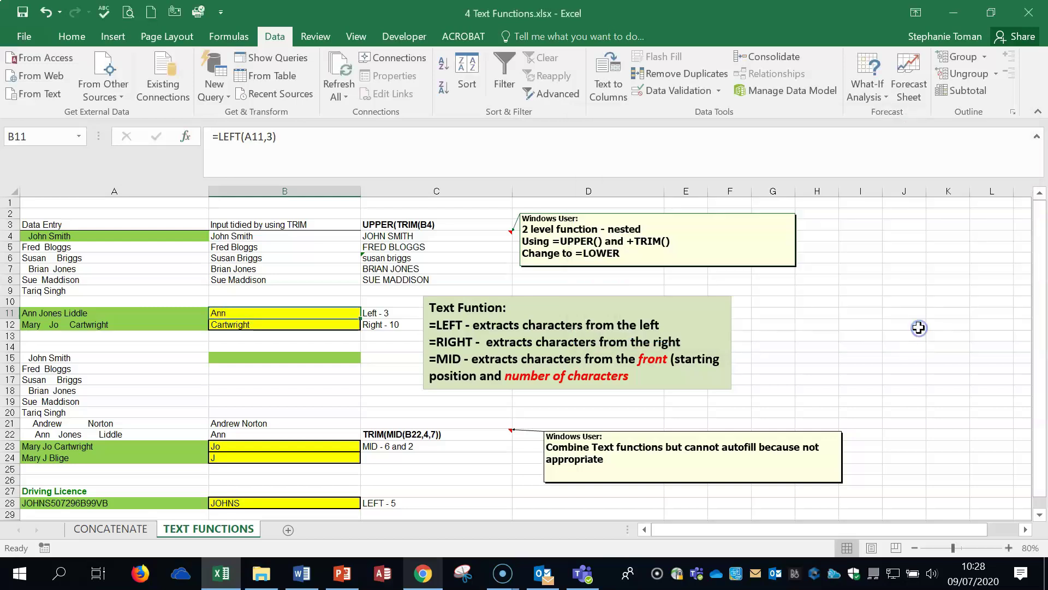
double_click(311, 326)
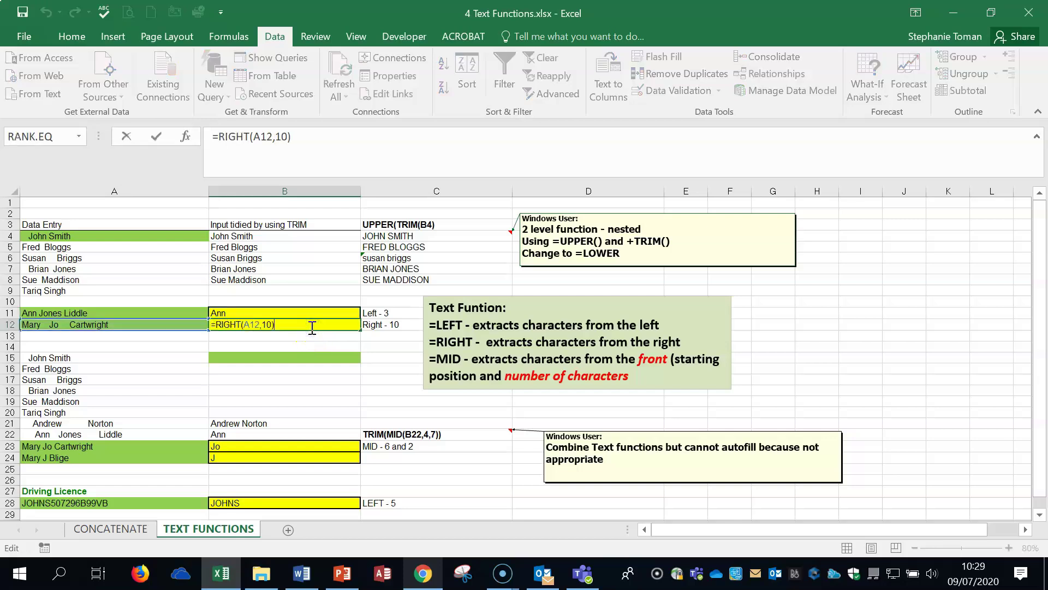
key("ctrl+Return")
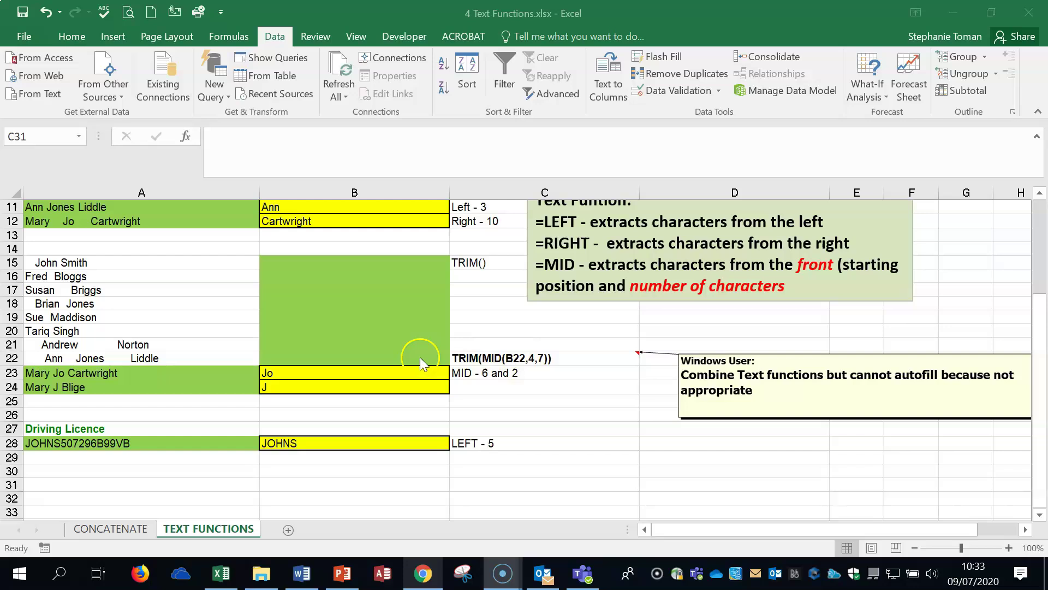
Inspect B23's MID formula arguments, including the start position and character count
left_click(351, 373)
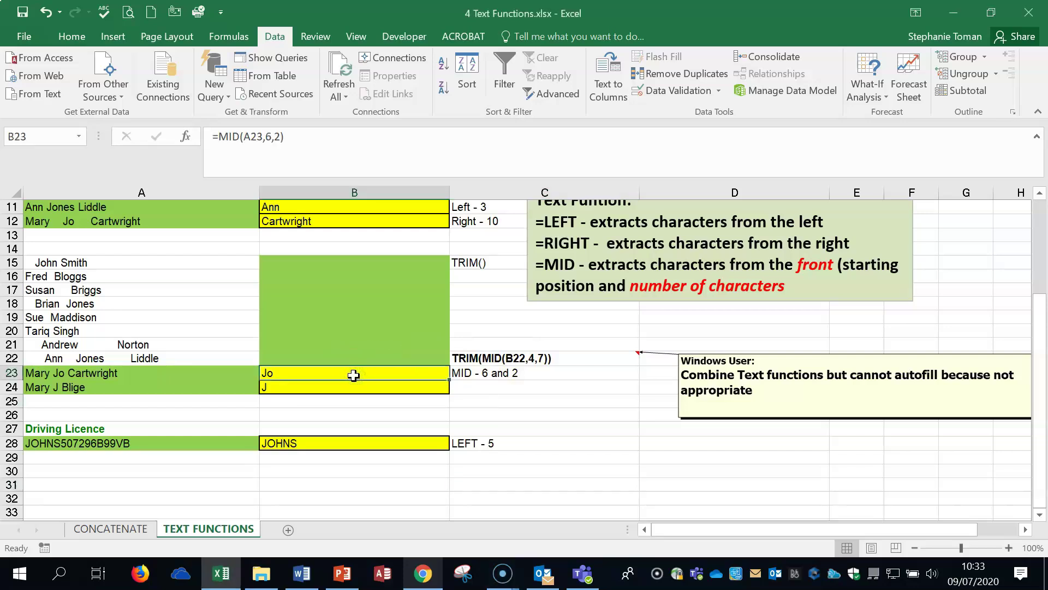
left_click(232, 189)
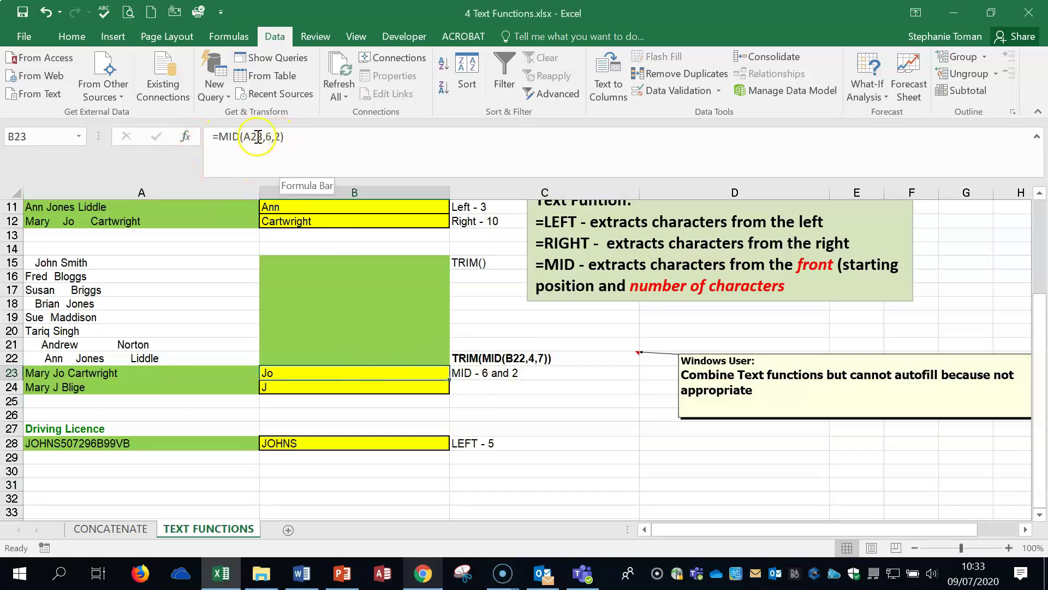
left_click(186, 138)
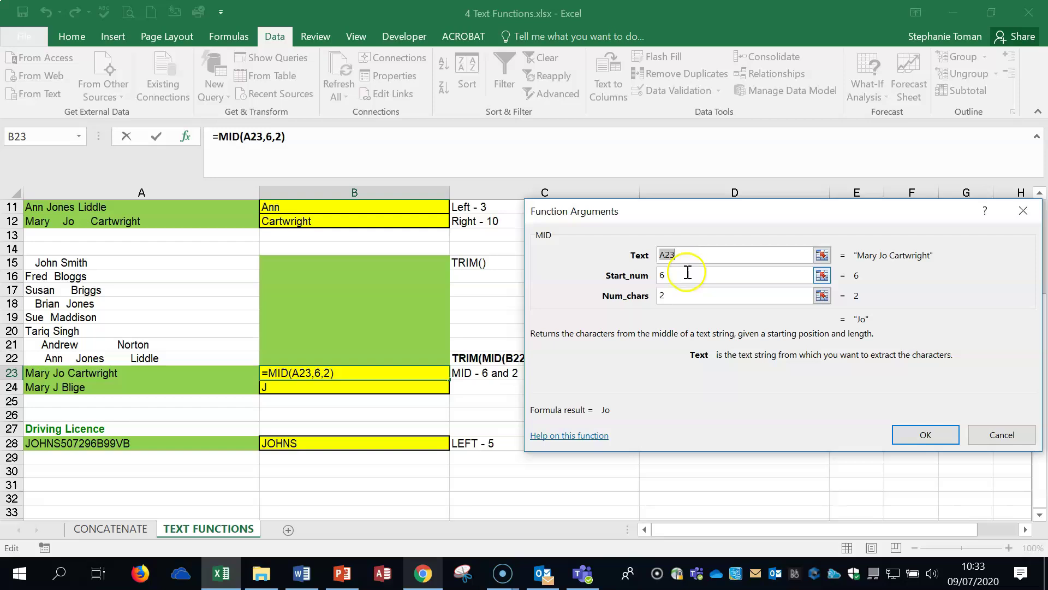
left_click(687, 274)
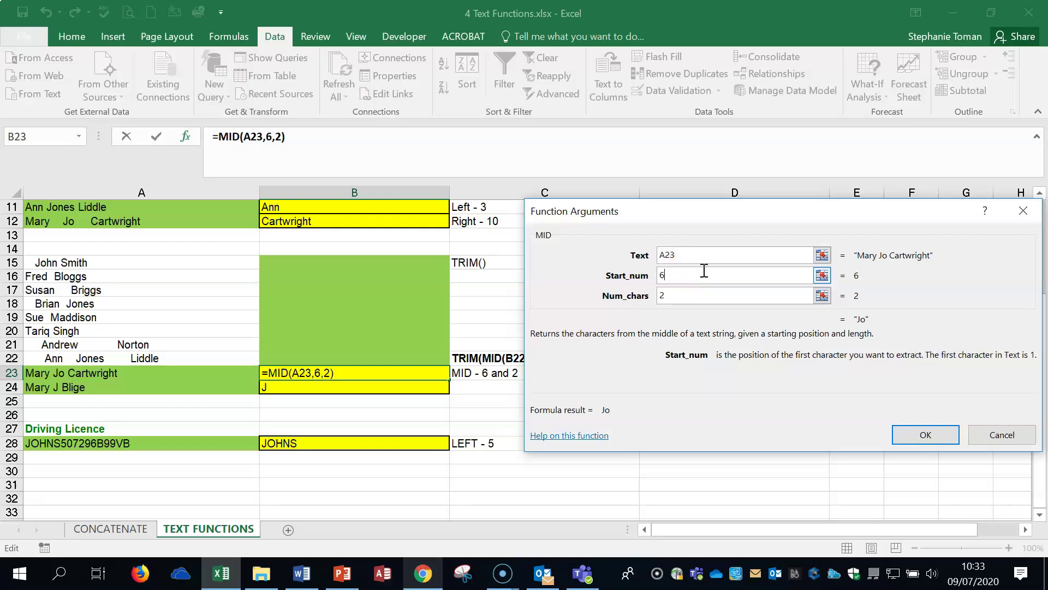
left_click(686, 295)
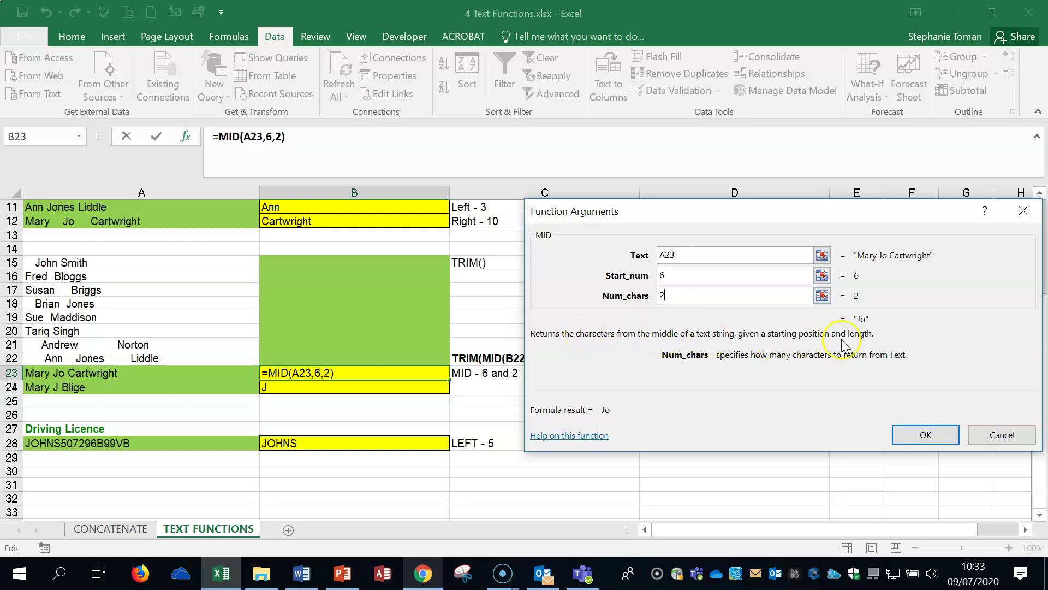
left_click(925, 435)
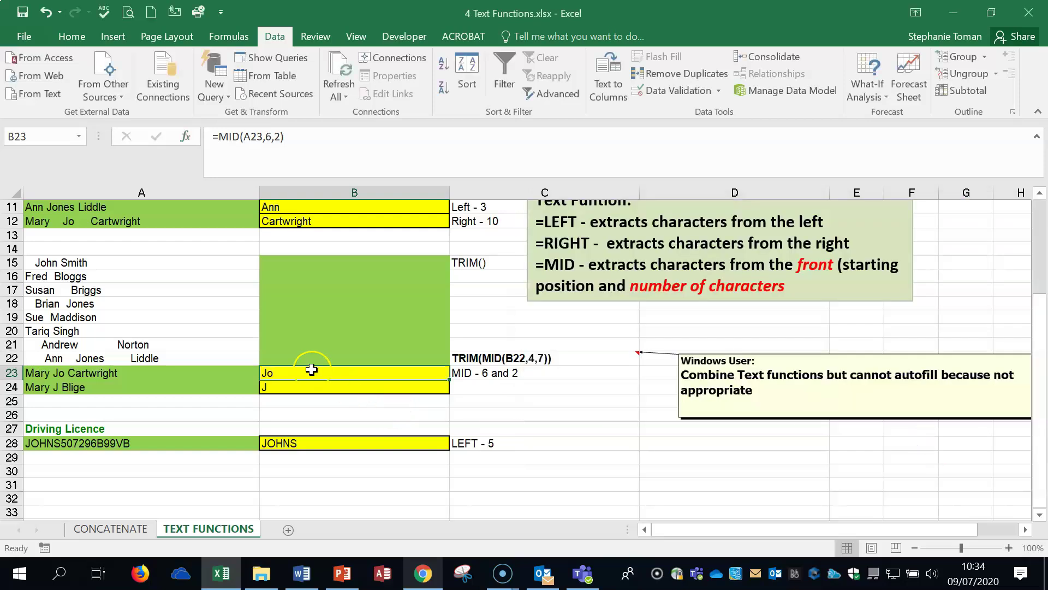
Review B24's =MID(A24,6,2) returning J and its Function Arguments breakdown
double_click(315, 388)
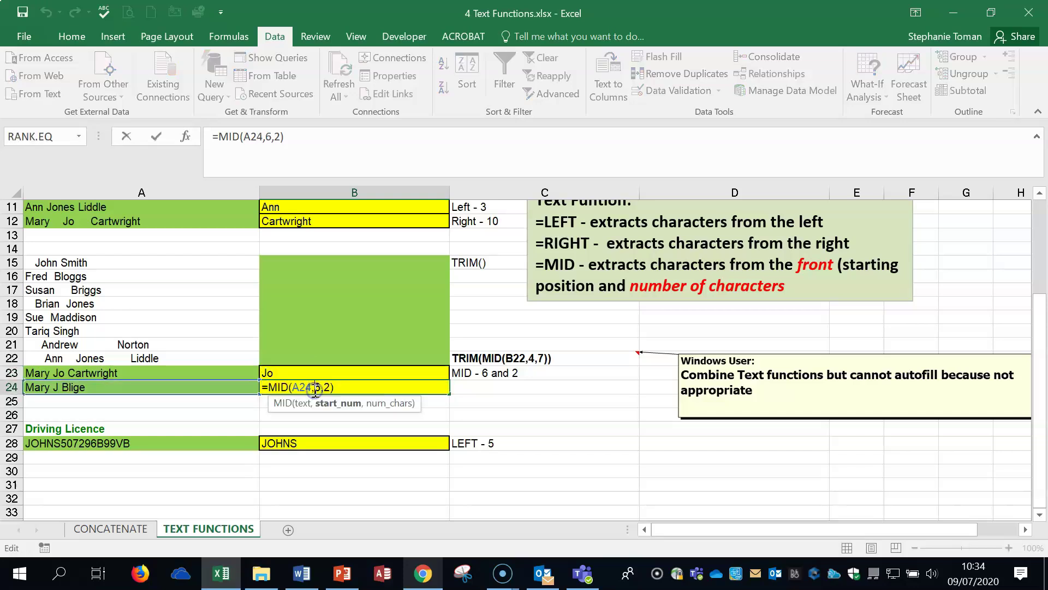
left_click(329, 387)
left_click(315, 388)
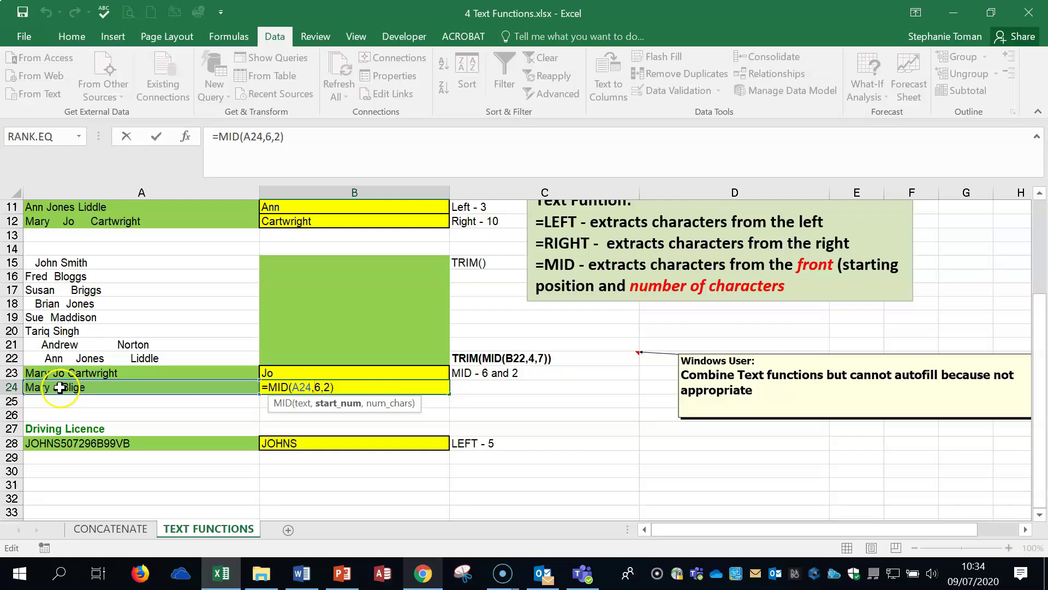
key("Escape")
left_click(604, 434)
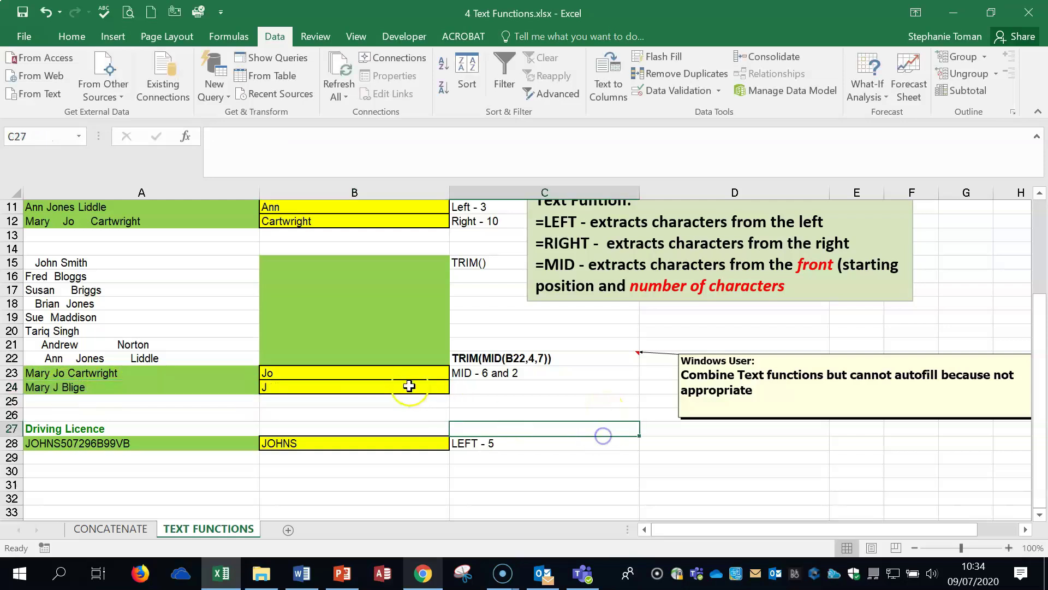
left_click(391, 390)
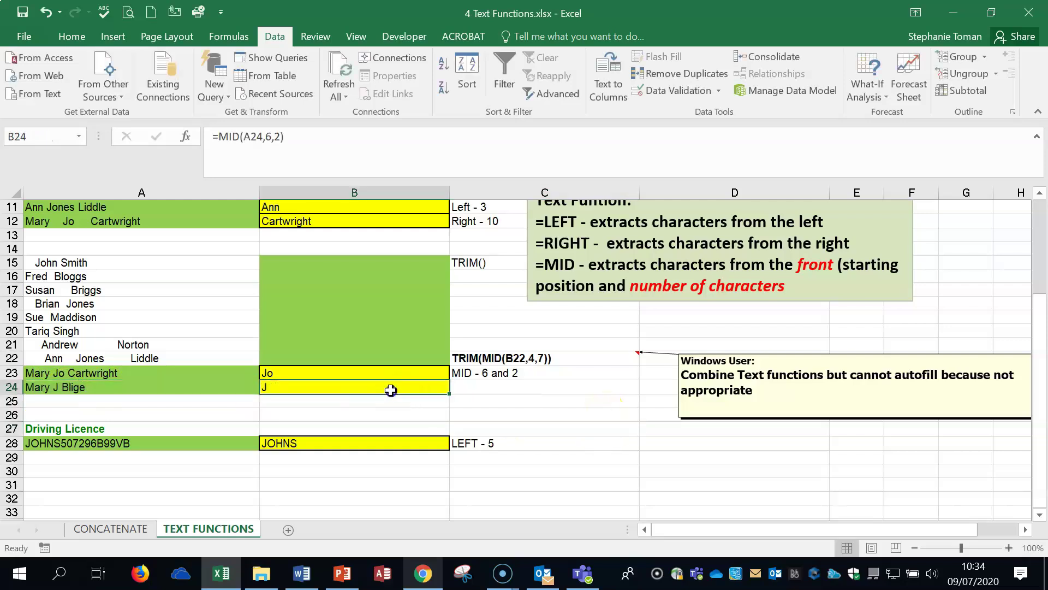
left_click(185, 136)
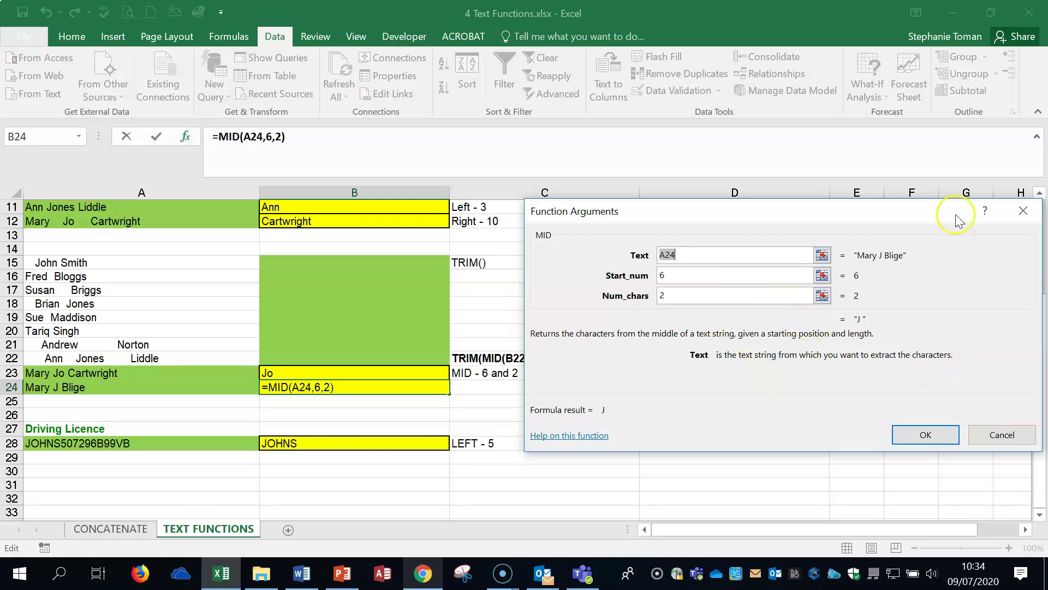
left_click(1023, 211)
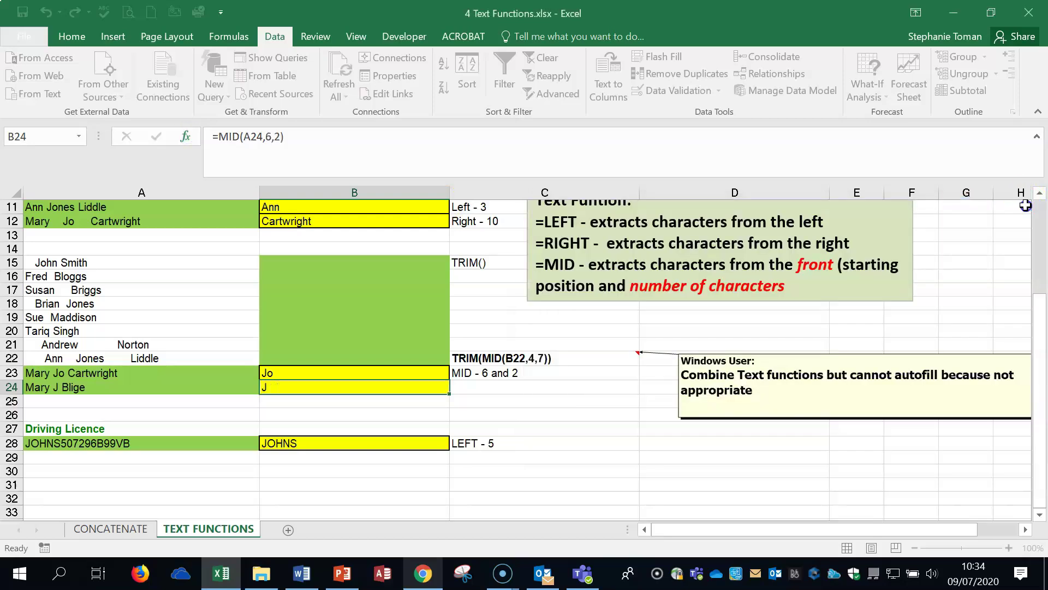
left_click(599, 386)
Compare the untidy spacing of the names in A15 through A18
left_click(399, 266)
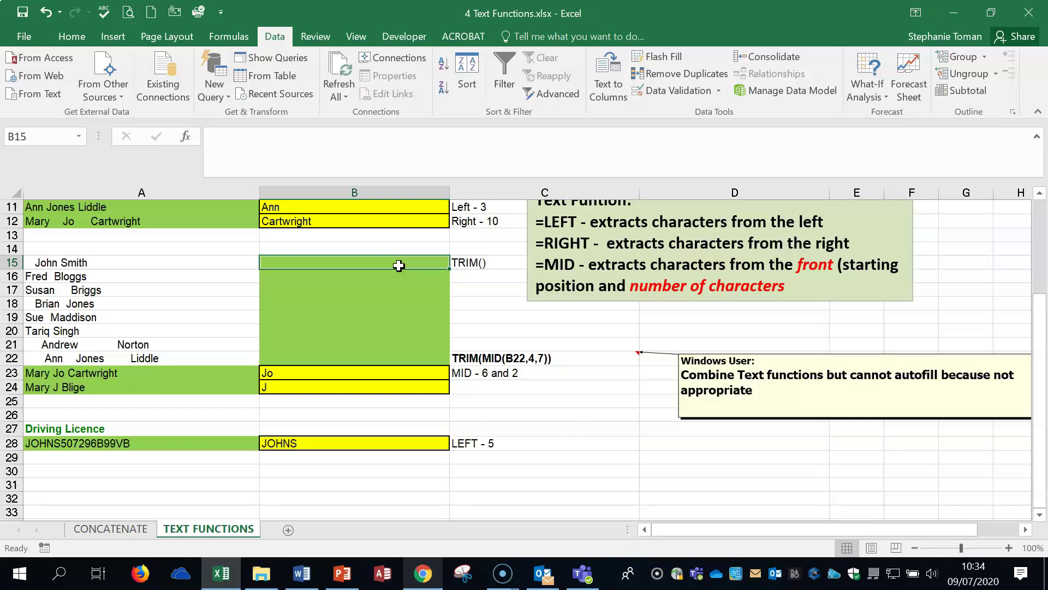
left_click(112, 265)
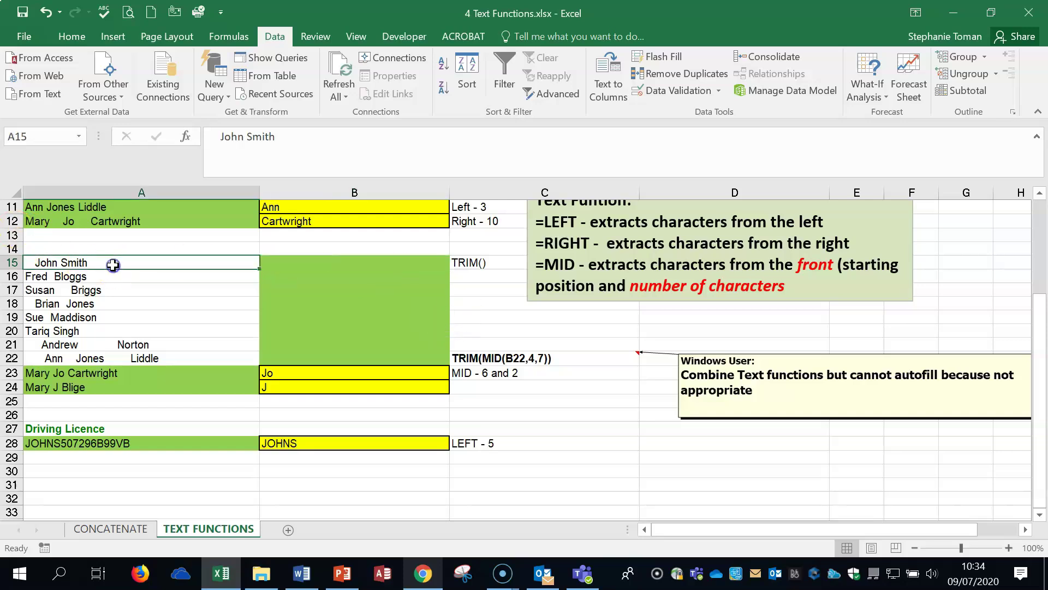
left_click(107, 276)
left_click(113, 263)
left_click(118, 274)
left_click(119, 288)
left_click(121, 303)
left_click(133, 273)
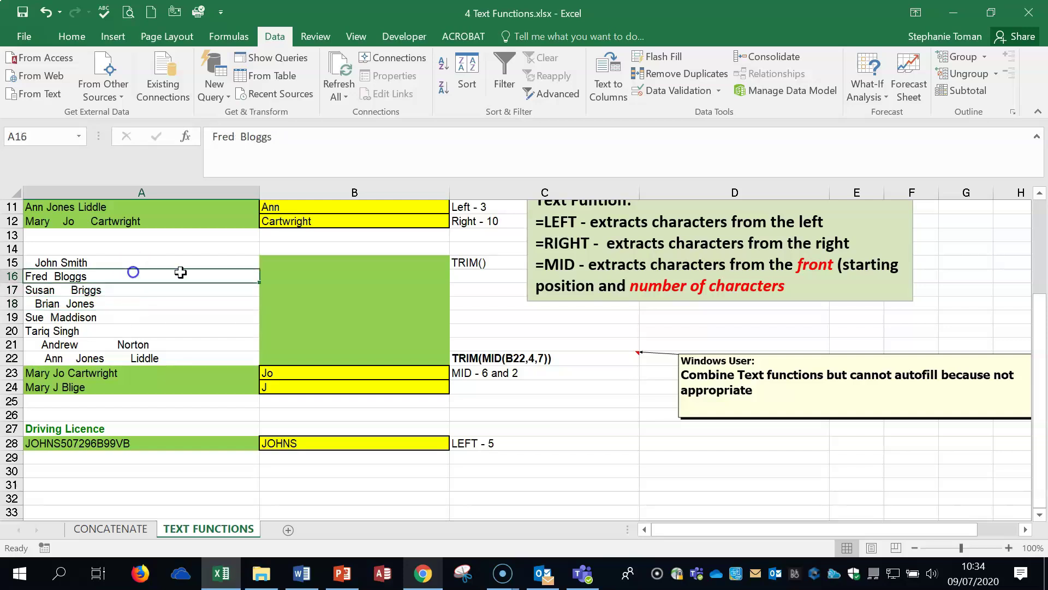
left_click(154, 263)
Enter =TRIM(A15) in B15 and fill it down to B22
left_click(332, 265)
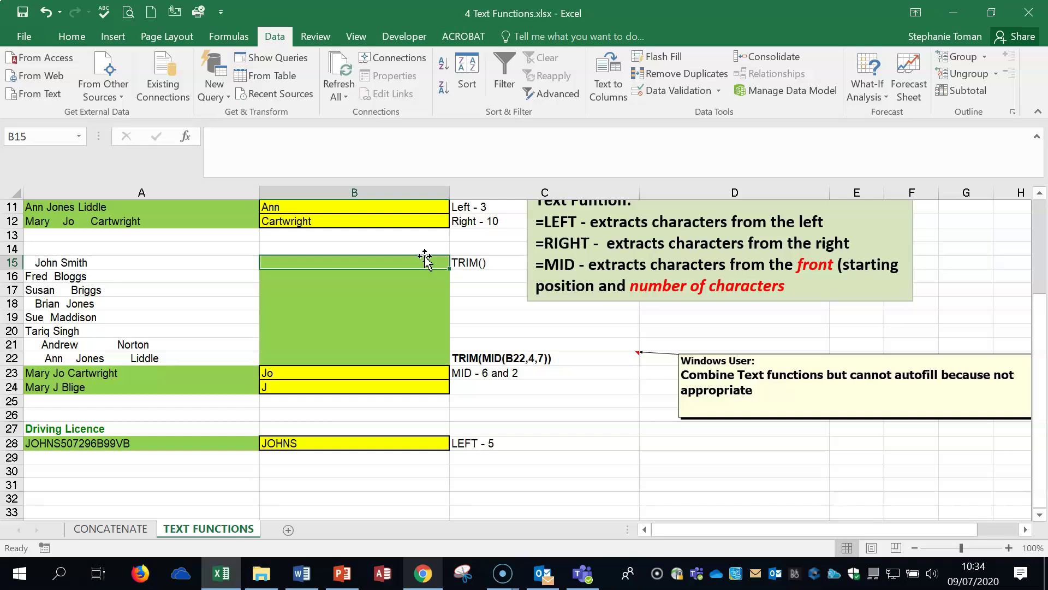
type("=trim")
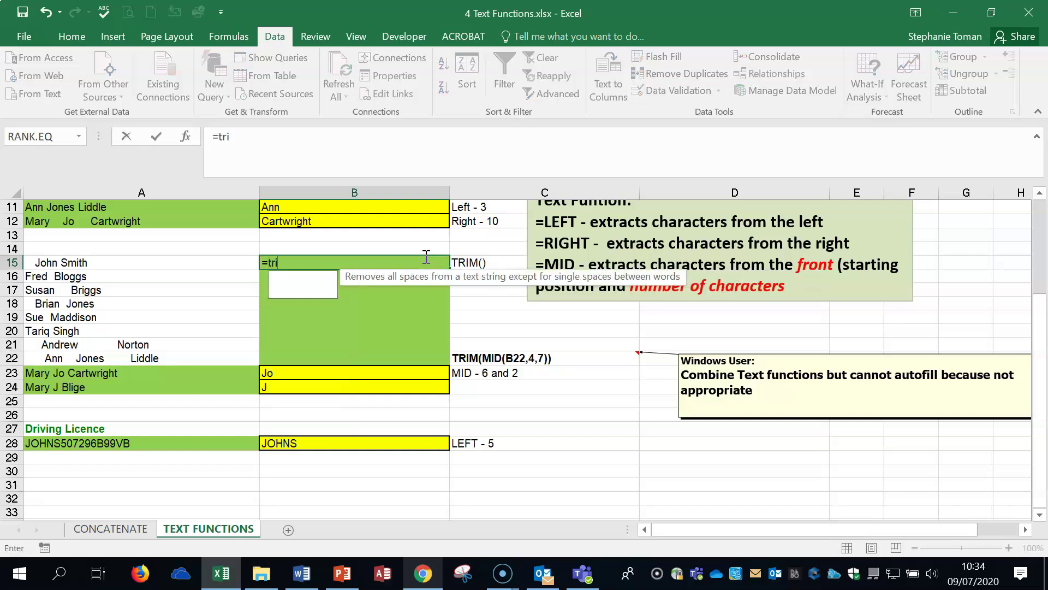
double_click(297, 278)
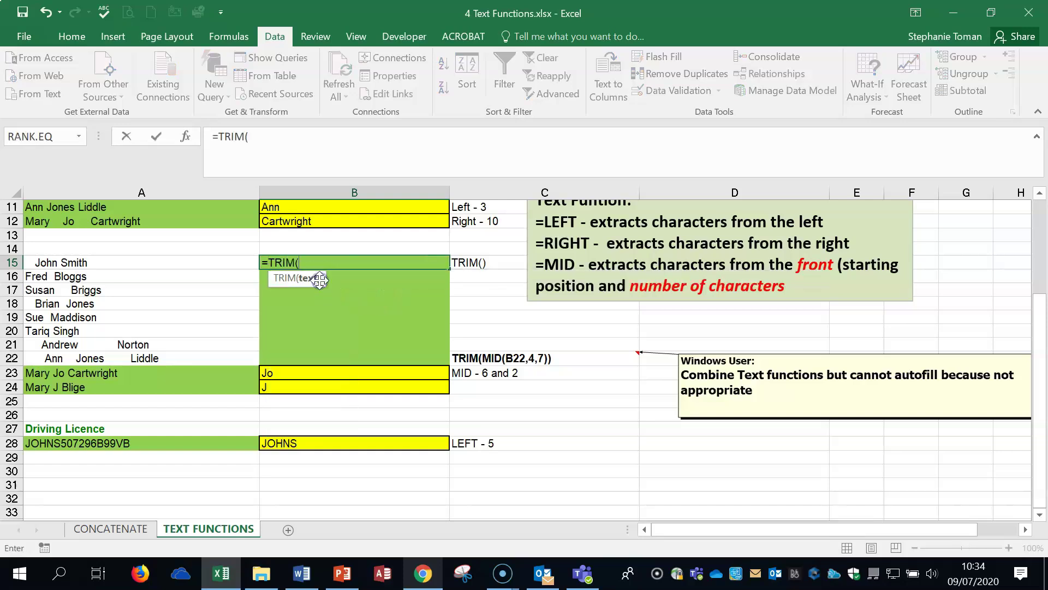
left_click(162, 262)
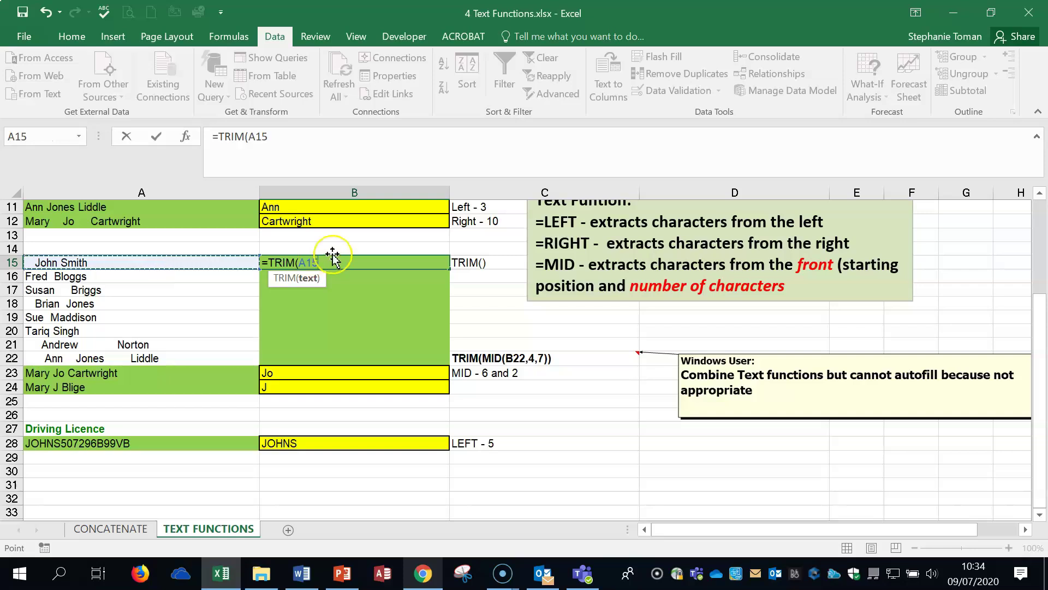
key("Return")
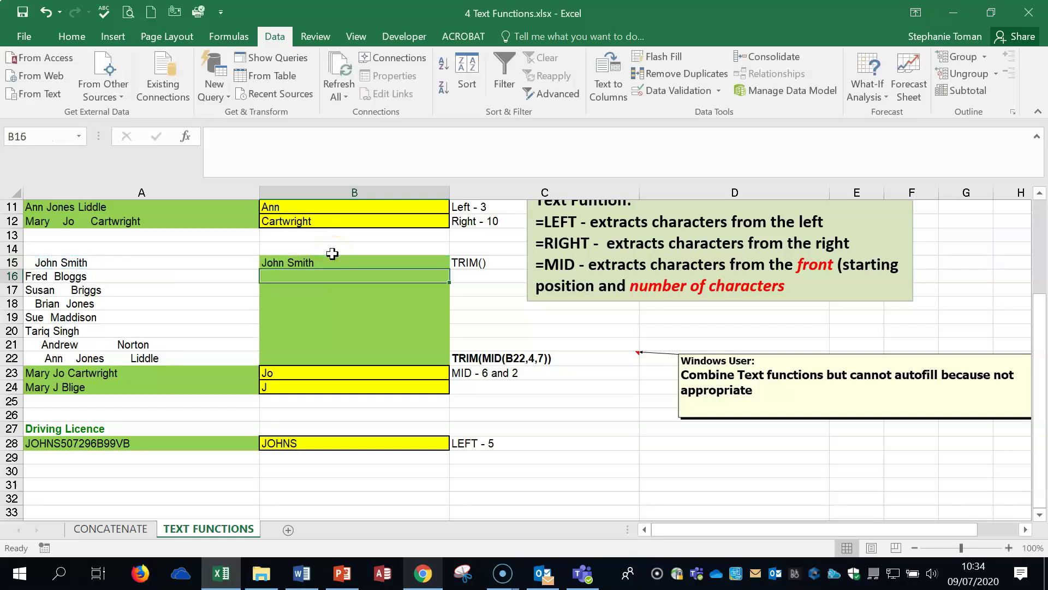
left_click(349, 267)
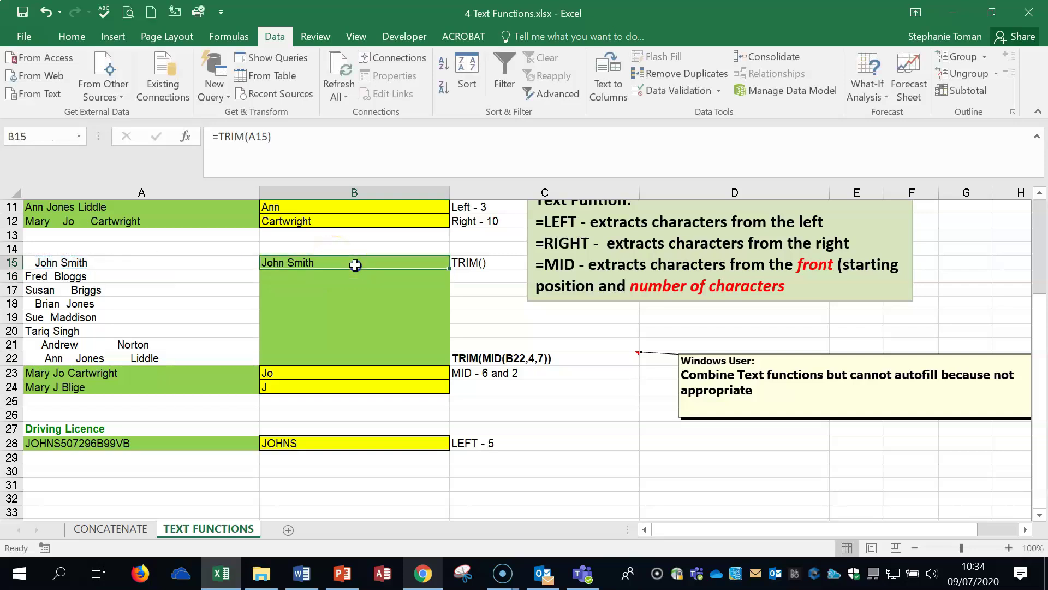
double_click(449, 269)
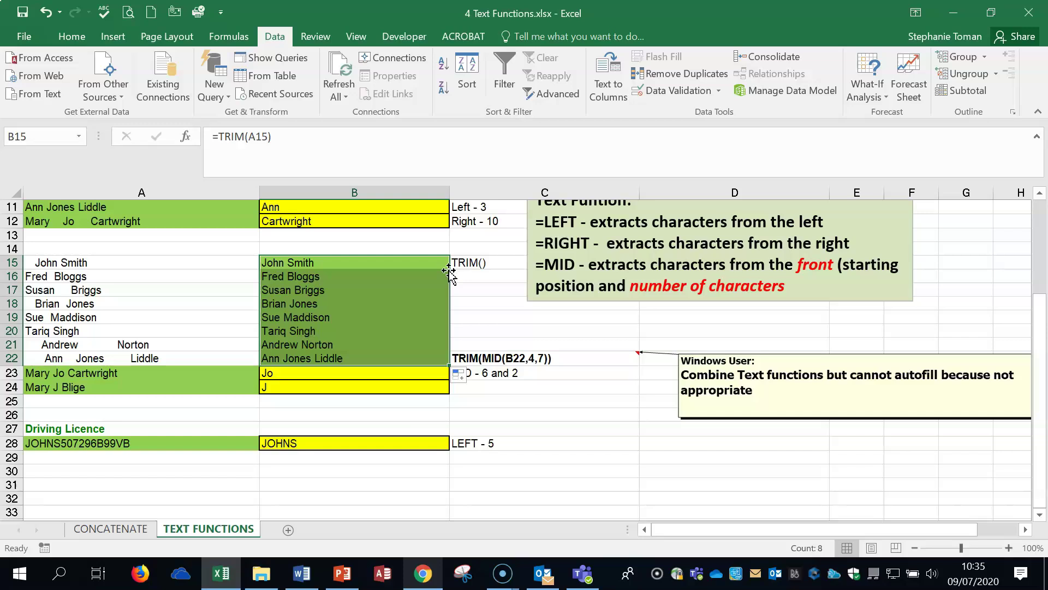
left_click(574, 456)
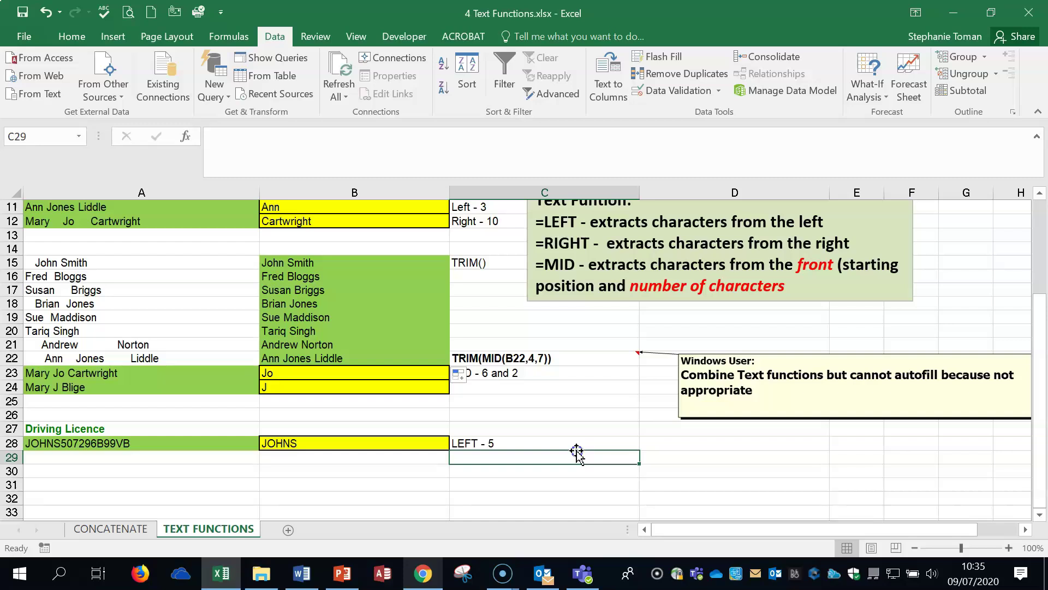
Review the LEFT formula in B28, leaving it unchanged
left_click(324, 443)
double_click(324, 443)
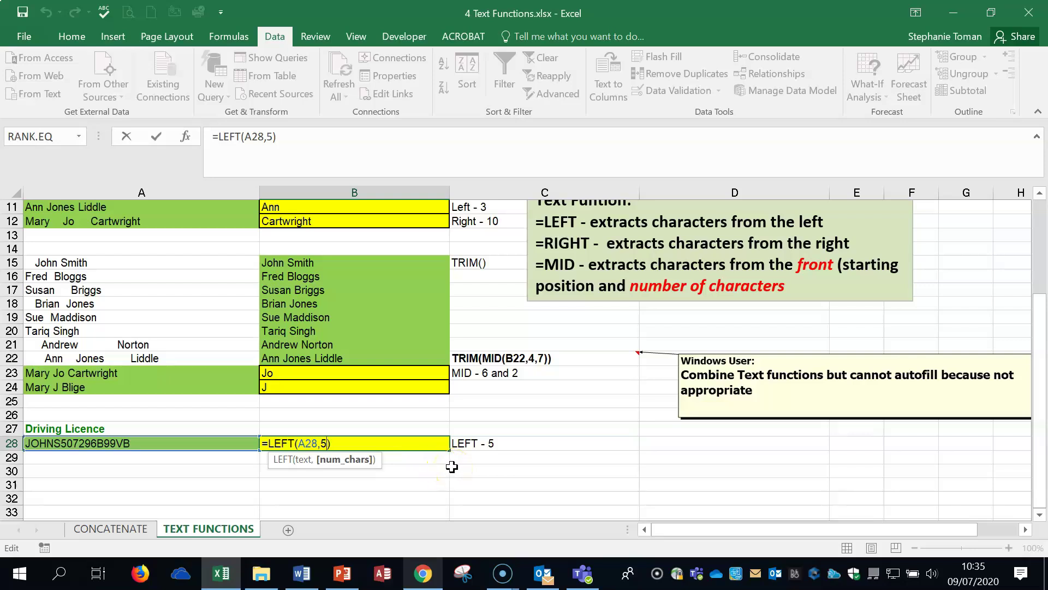
key("ctrl+Return")
left_click(631, 461)
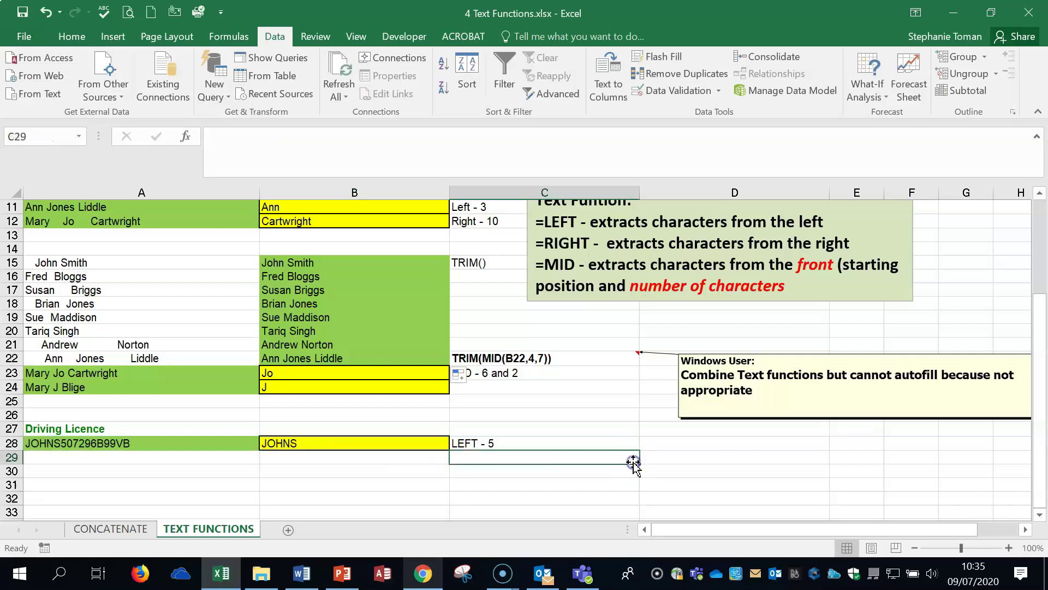
Check C4's UPPER(TRIM) formula and C22's TRIM(MID(B22,4,7)) note, then close the workbook
scroll(636, 462, "up", 3)
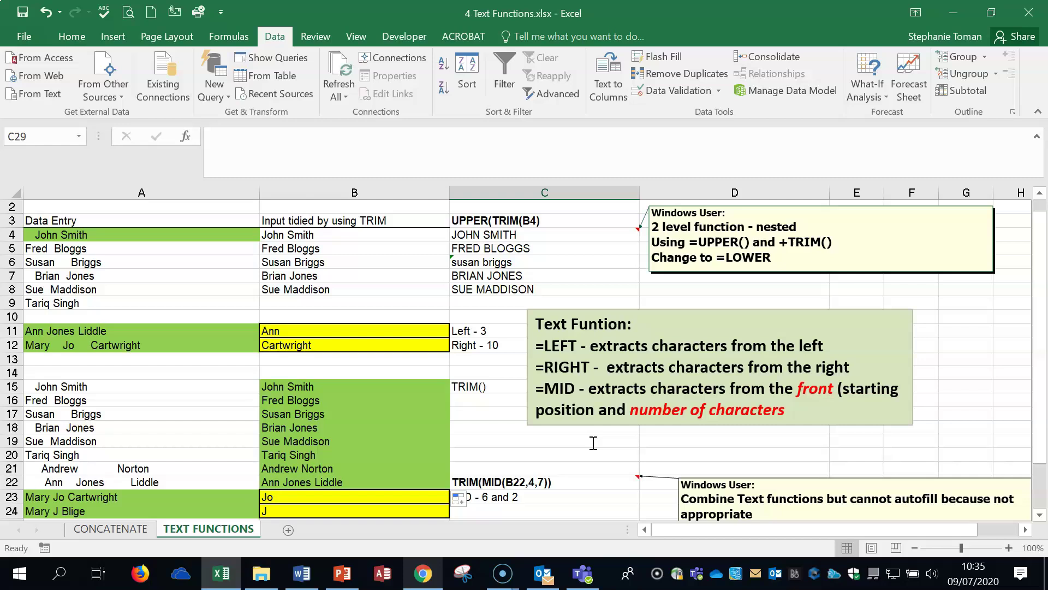
scroll(594, 443, "up", 1)
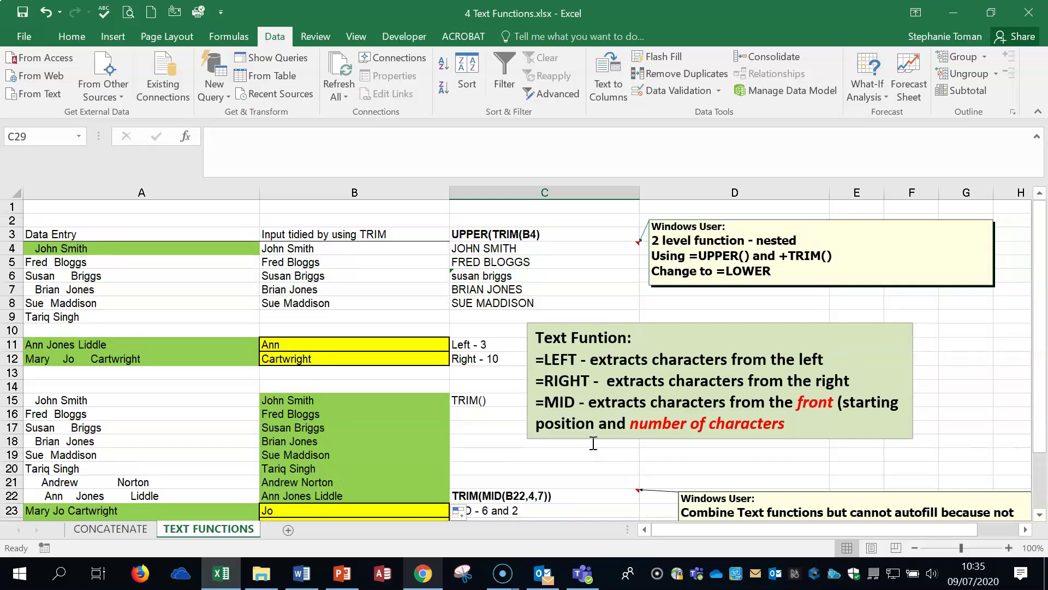
double_click(505, 248)
key("Escape")
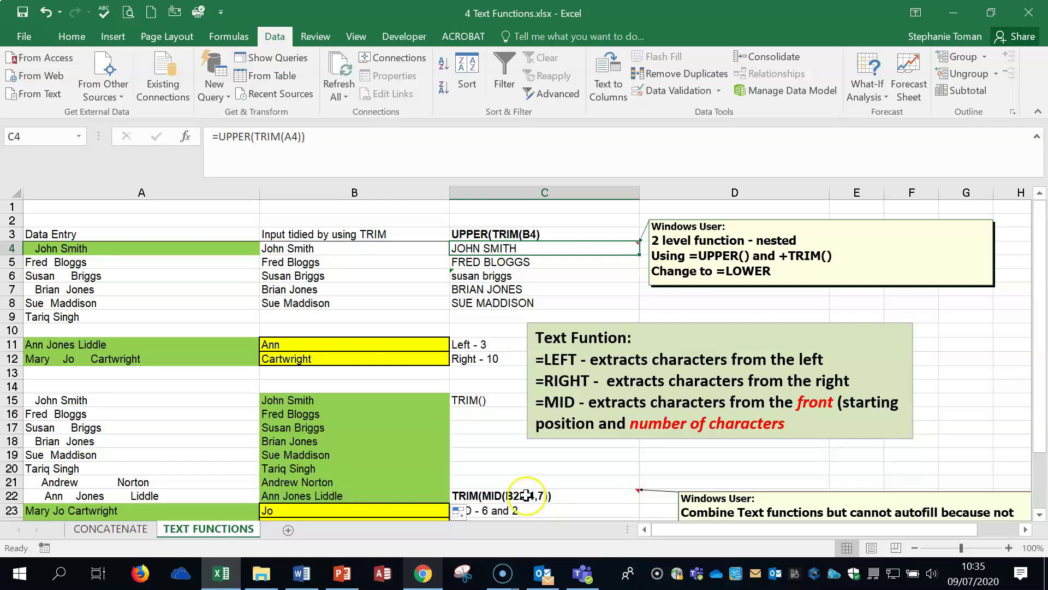
left_click(527, 496)
double_click(527, 495)
scroll(625, 463, "down", 2)
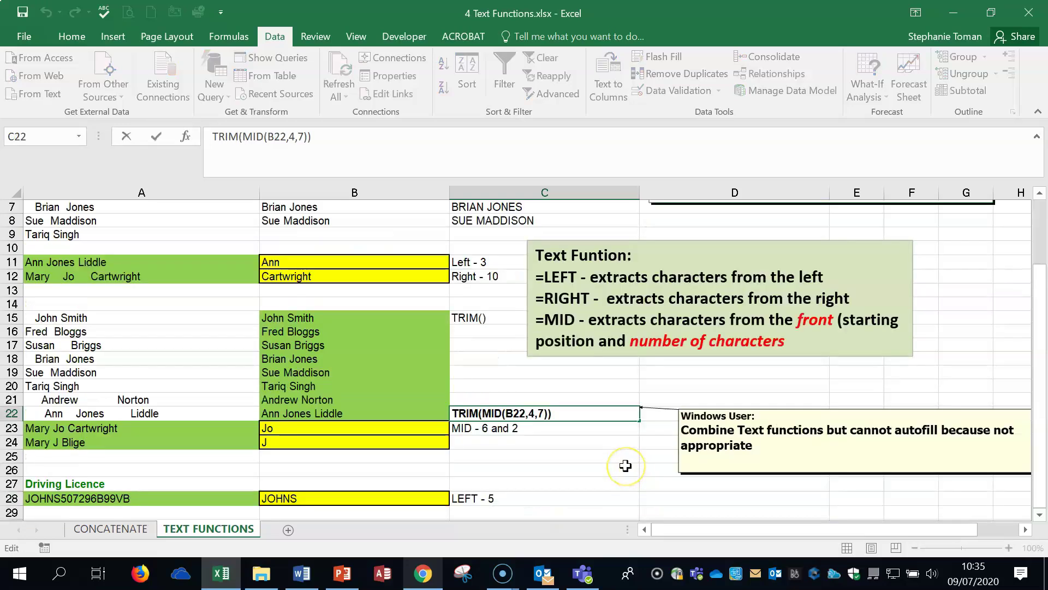
left_click(619, 460)
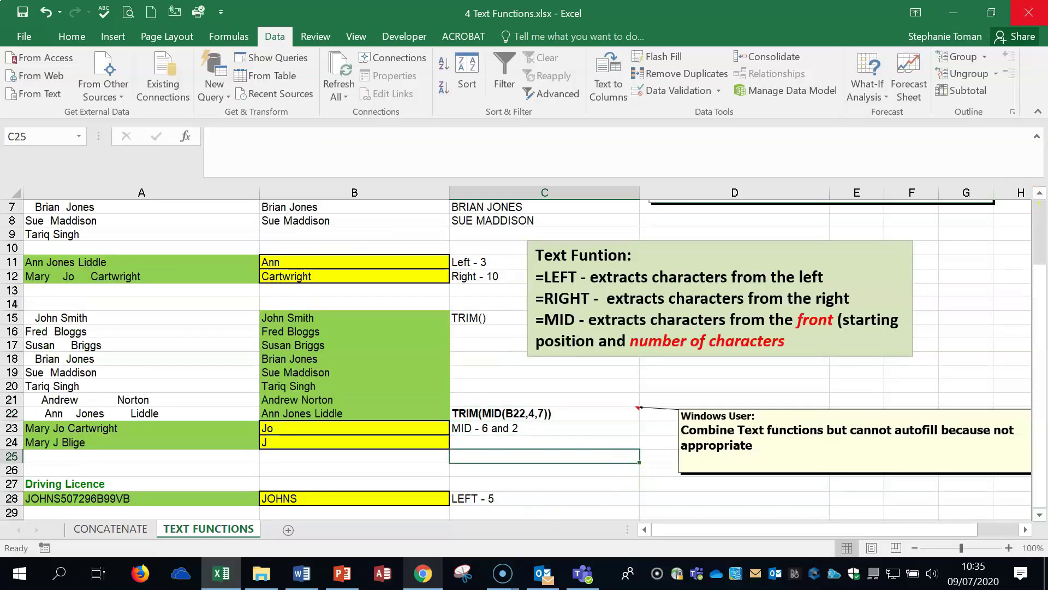
left_click(1028, 12)
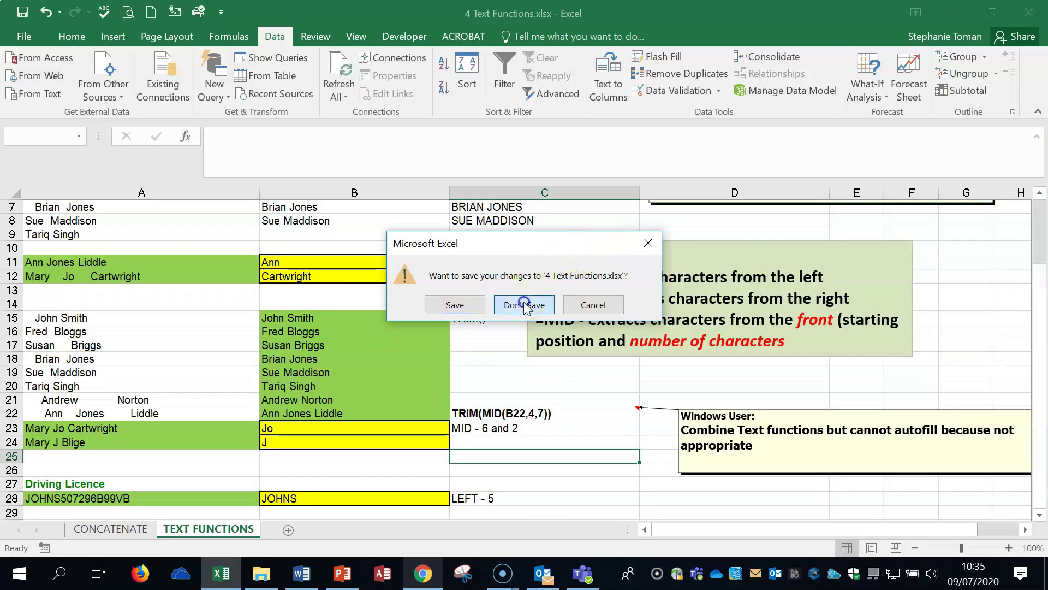